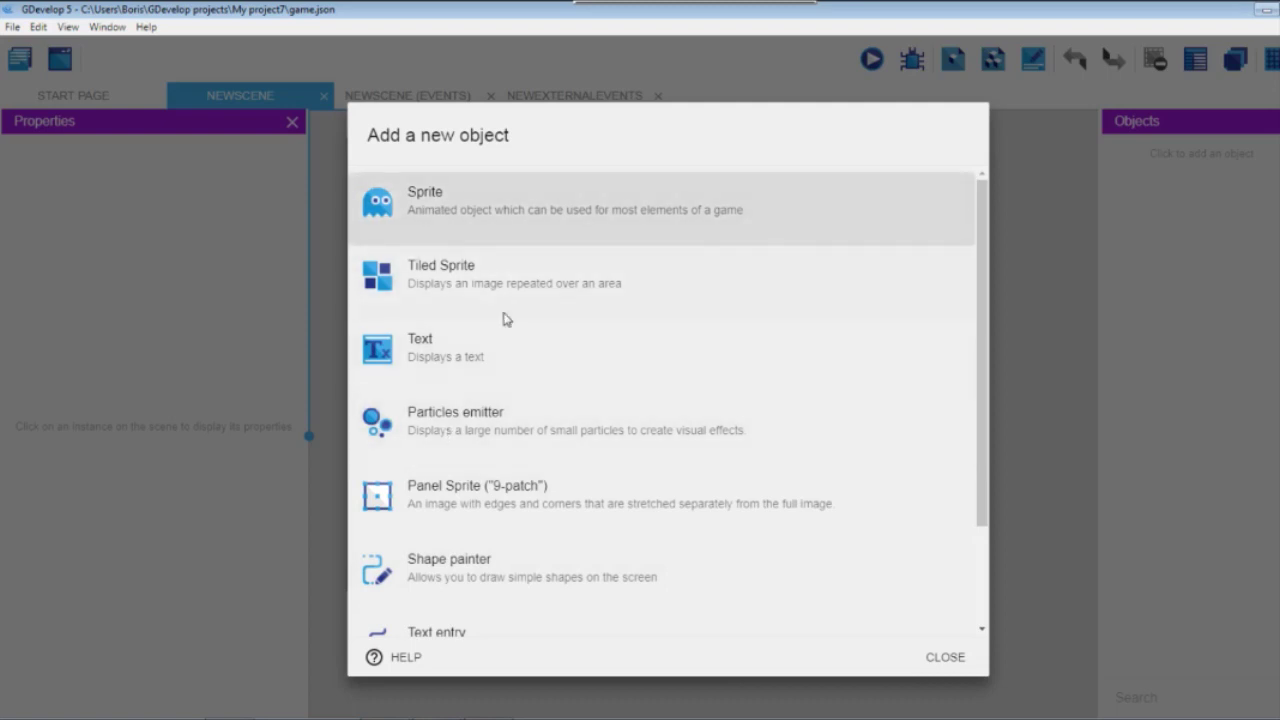
Step: Add a new Sprite object to the scene and name it B_G
click(439, 207)
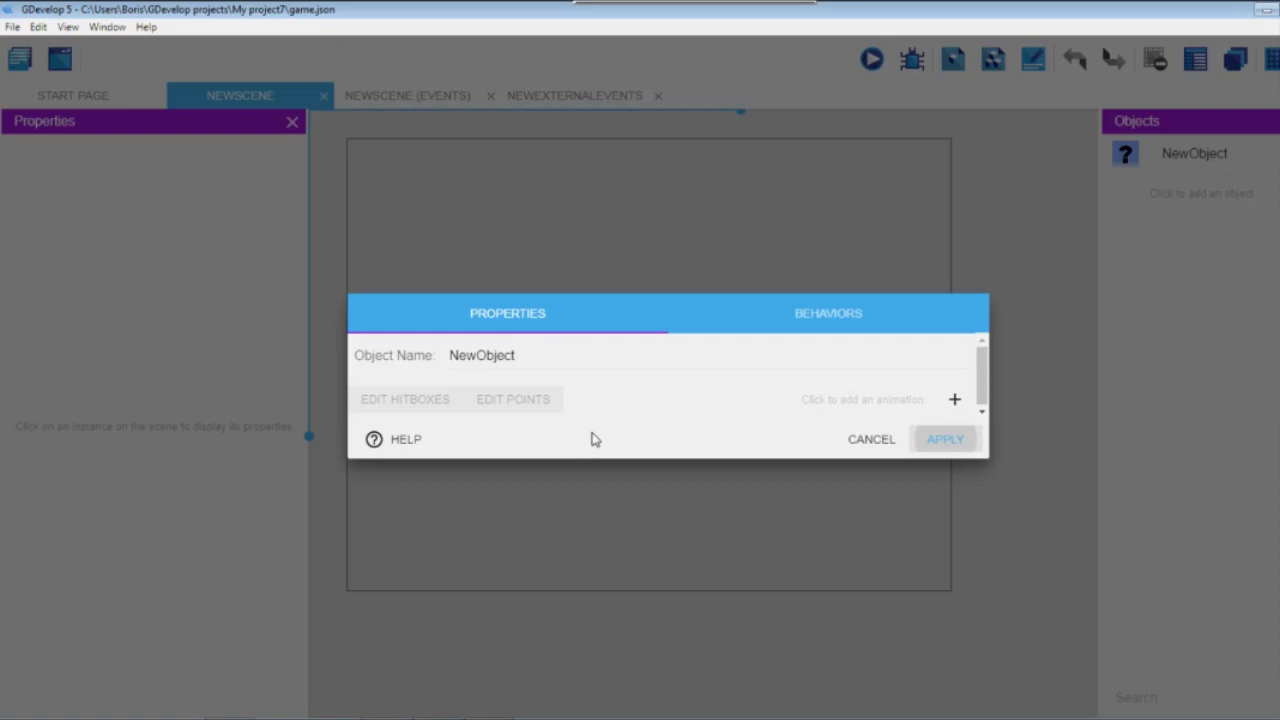
click(533, 354)
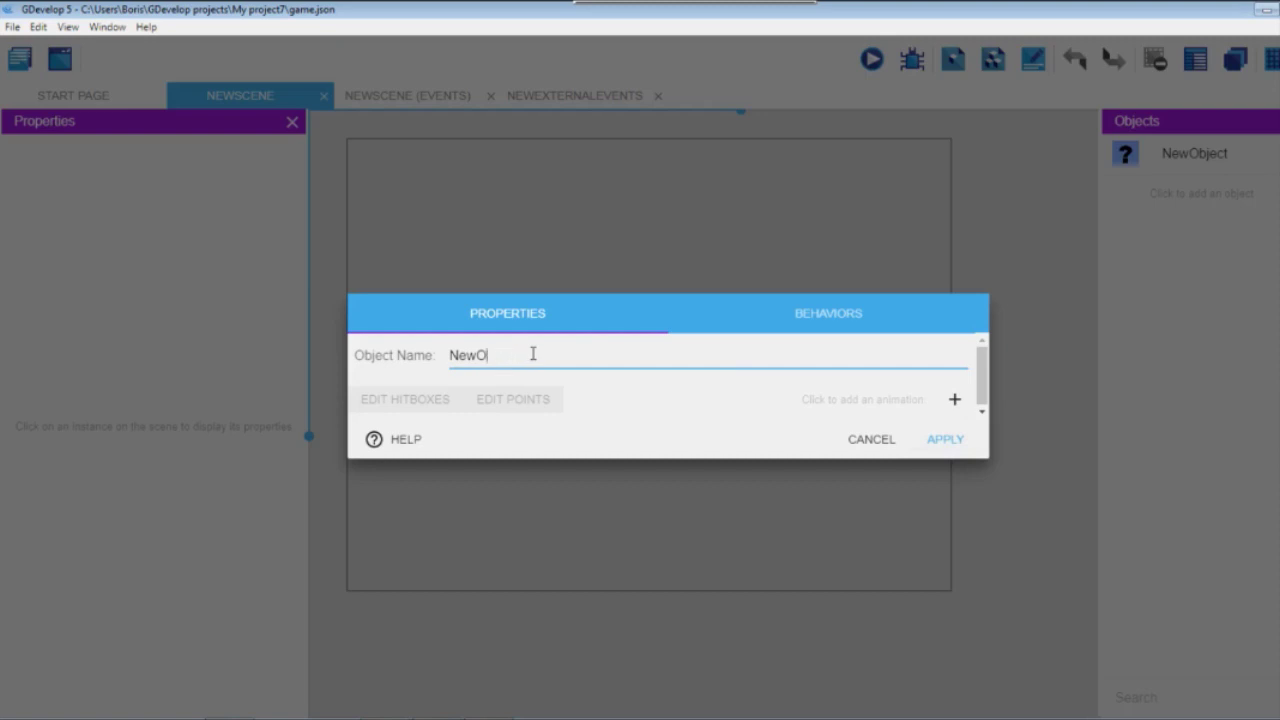
key(BackSpace)
key(BackSpace)
text(B)
click(930, 440)
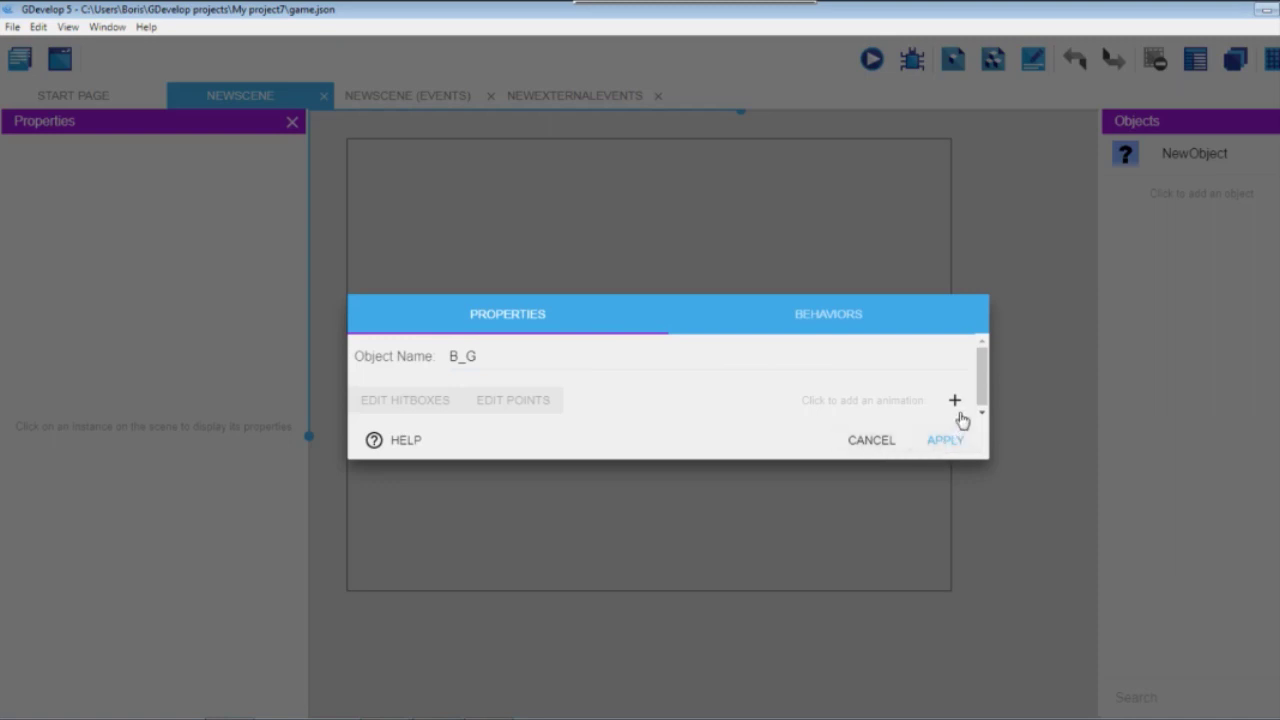
click(946, 440)
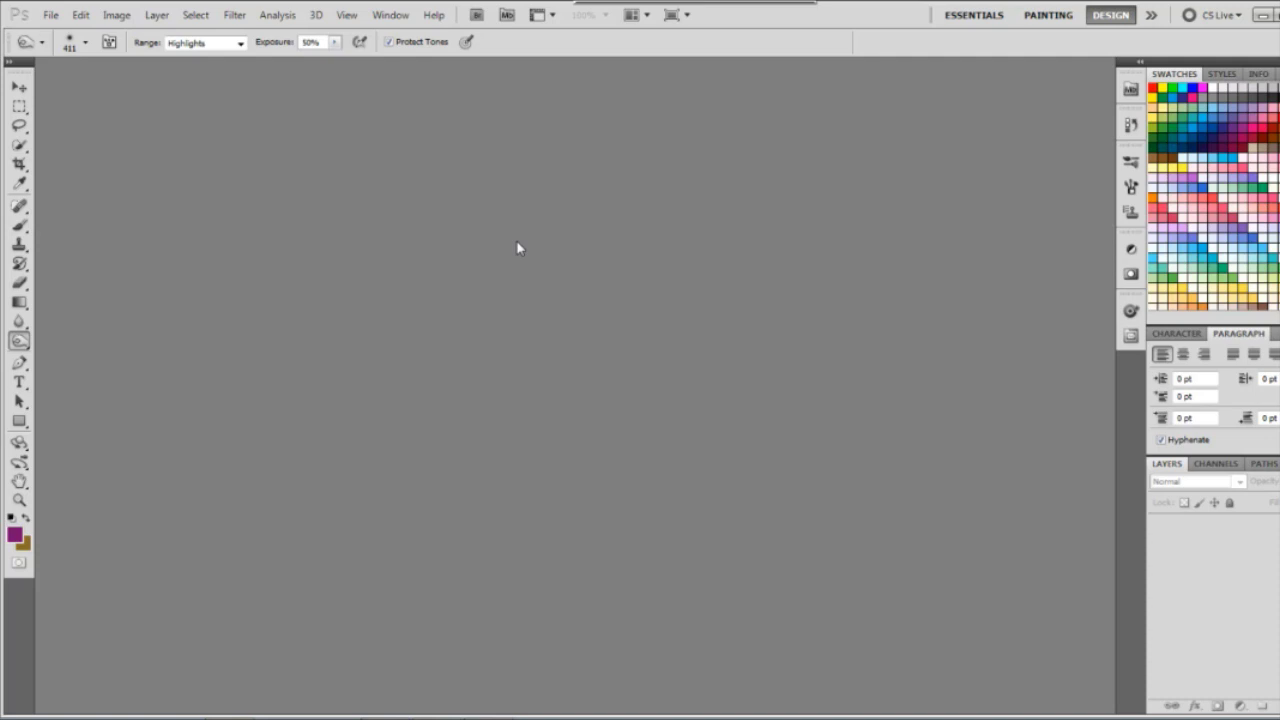
Step: In Photoshop, create a new RGB document 4000 pixels wide and 1000 pixels high with a white background
click(50, 15)
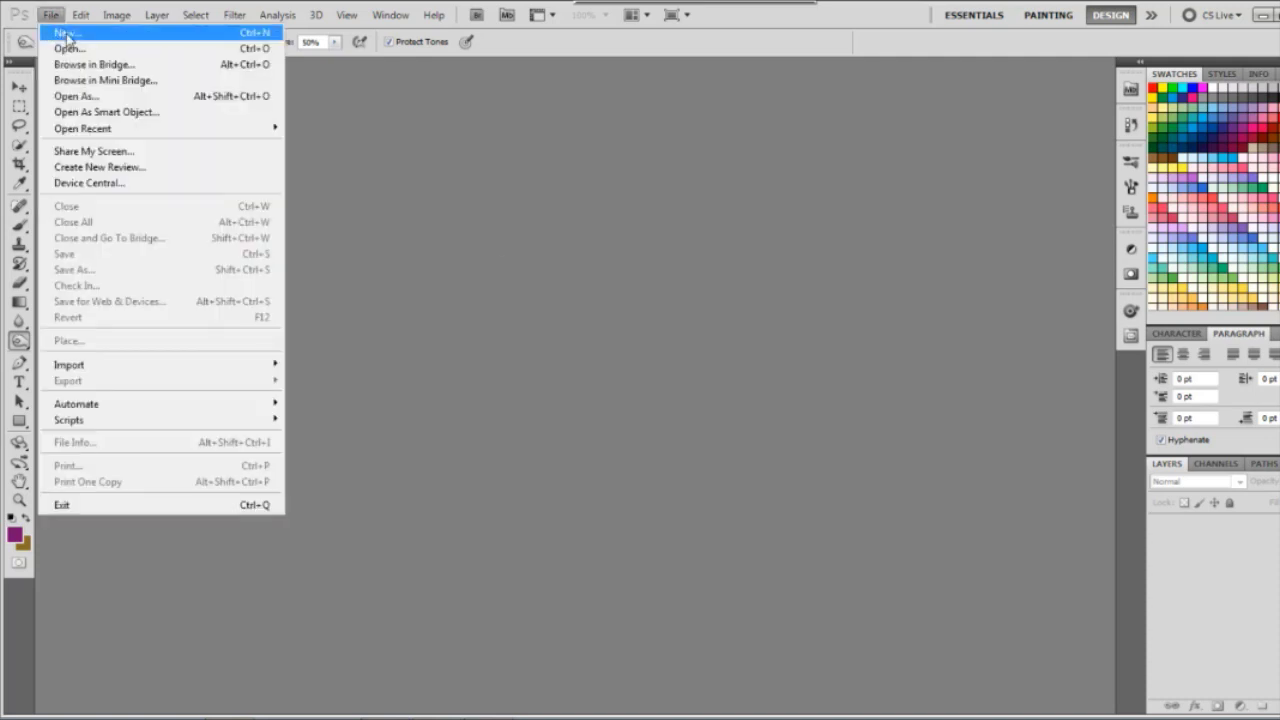
click(66, 36)
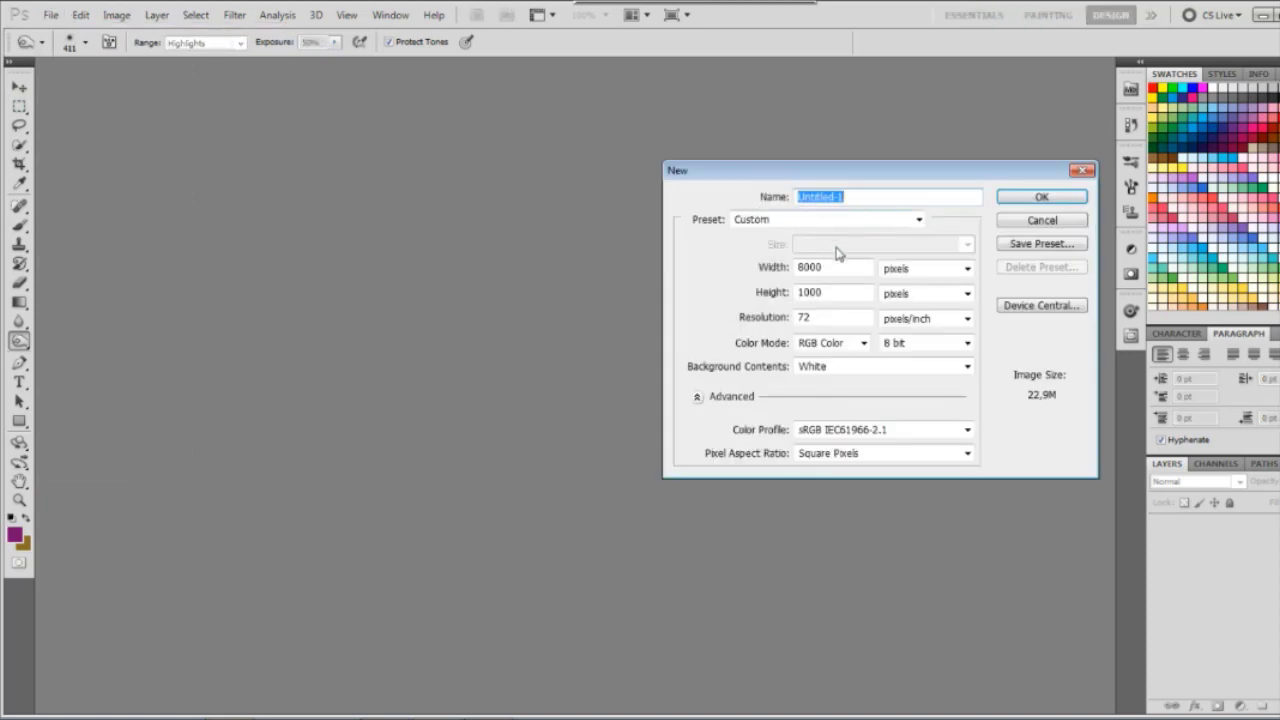
double_click(826, 271)
text(4000)
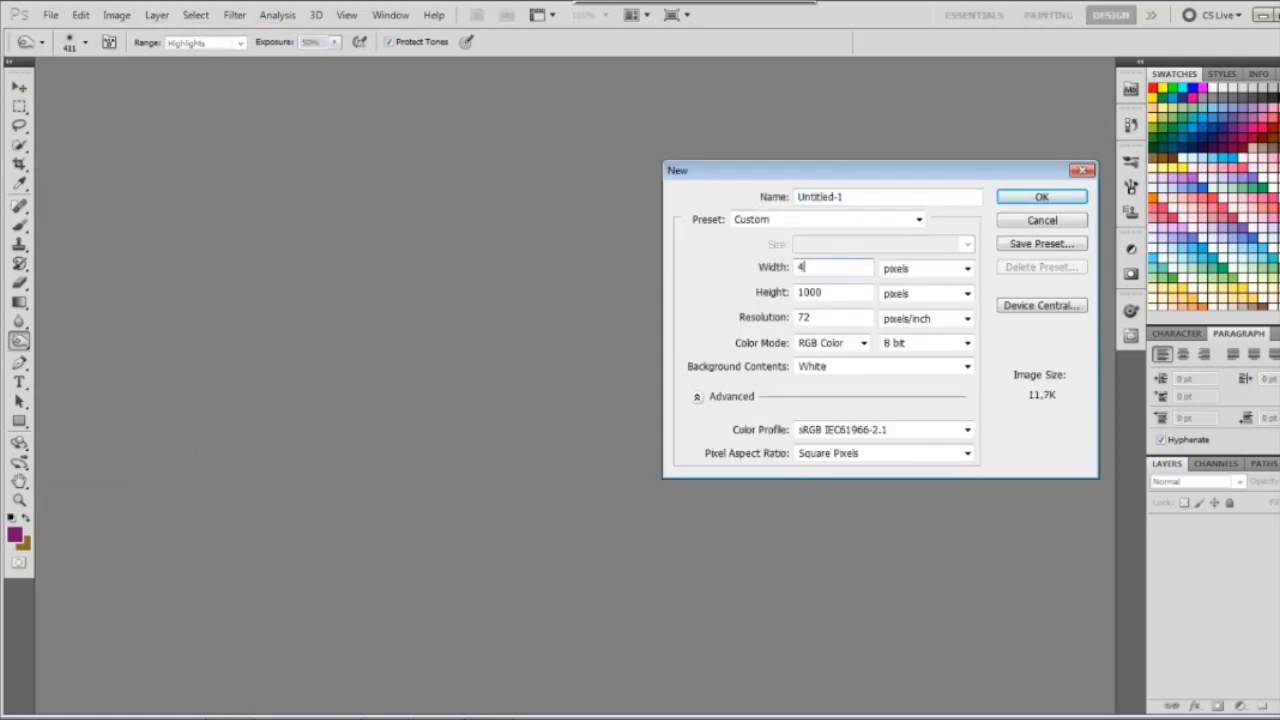
click(992, 432)
click(1034, 201)
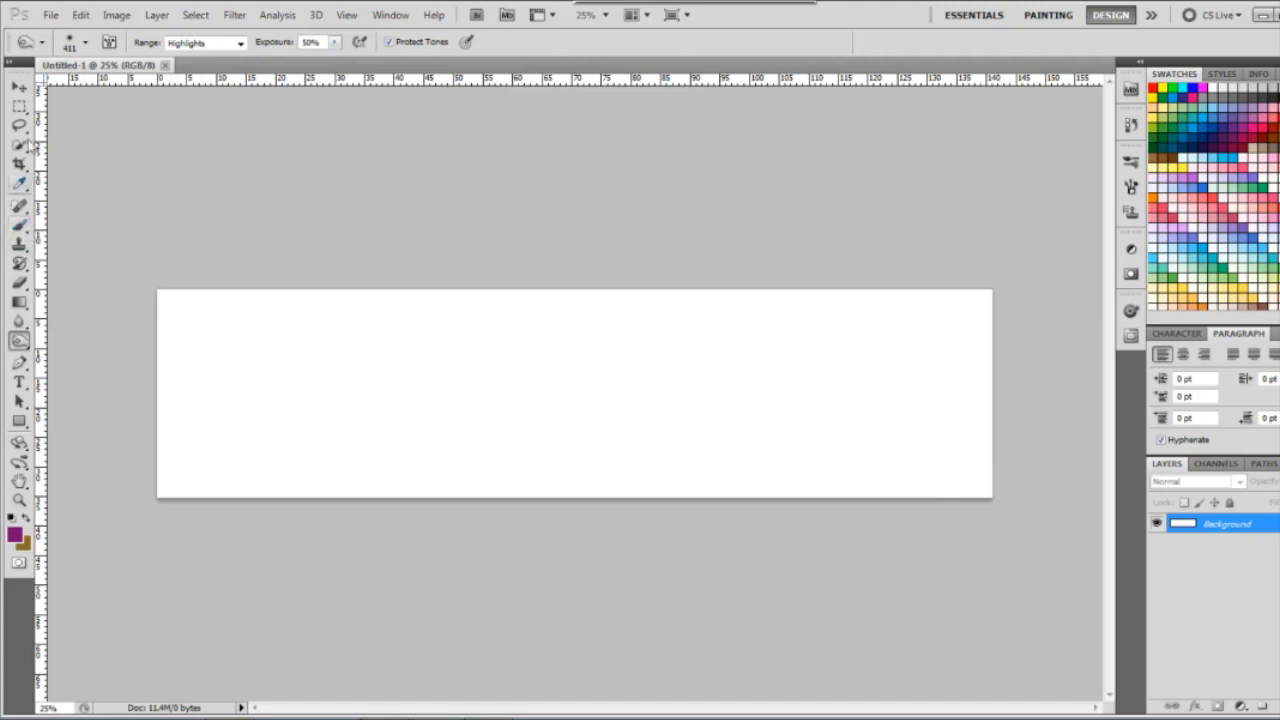
Step: Add a new layer and set up the Brush tool with the fan bristle tip at 279 px
click(19, 225)
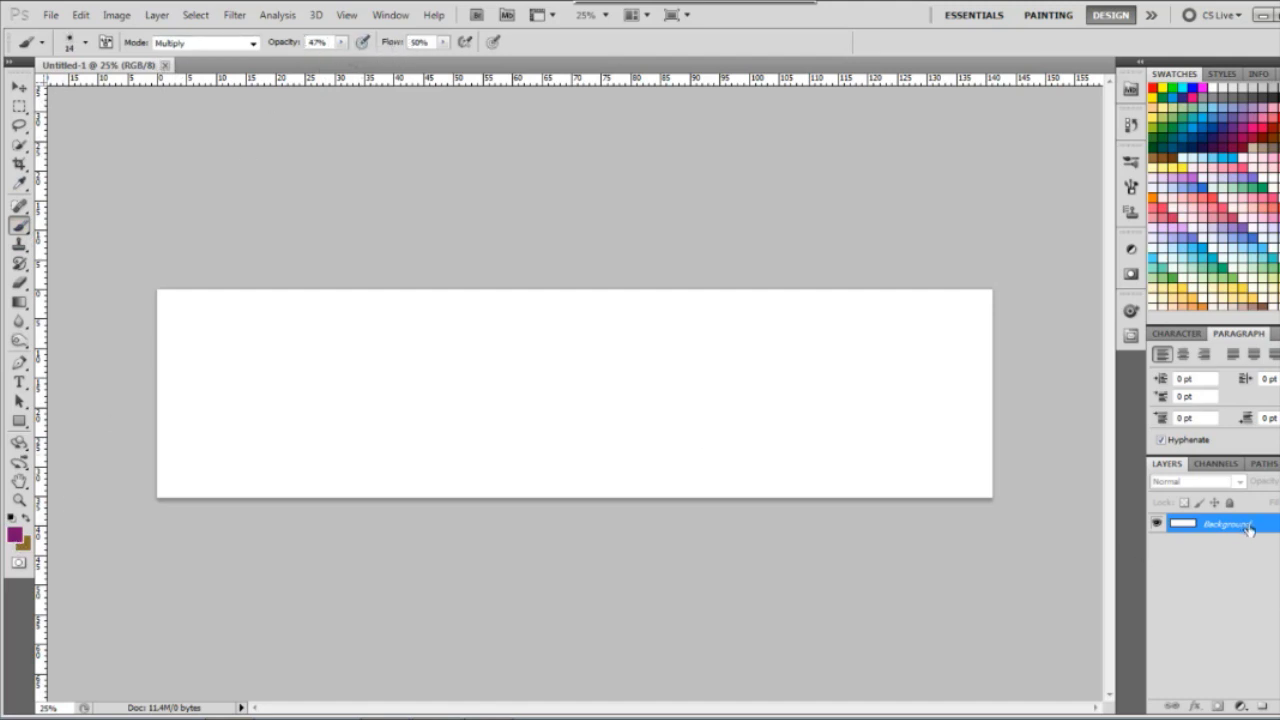
click(1218, 706)
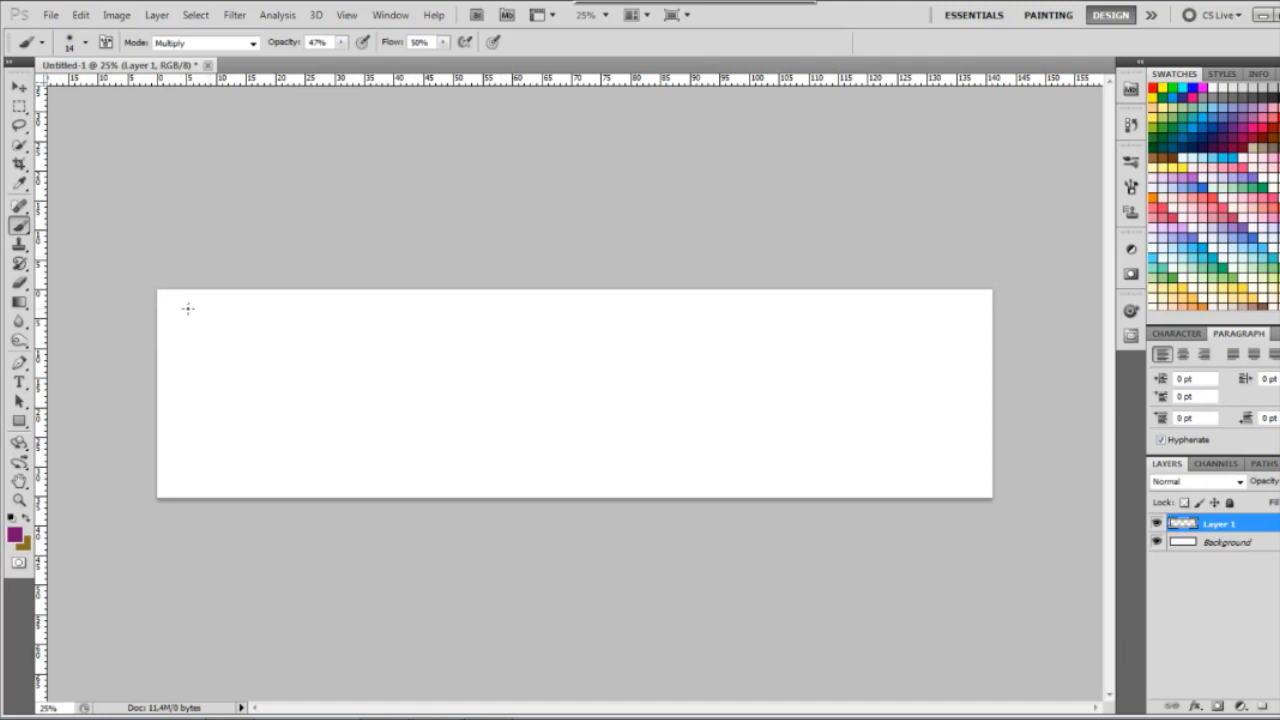
click(84, 42)
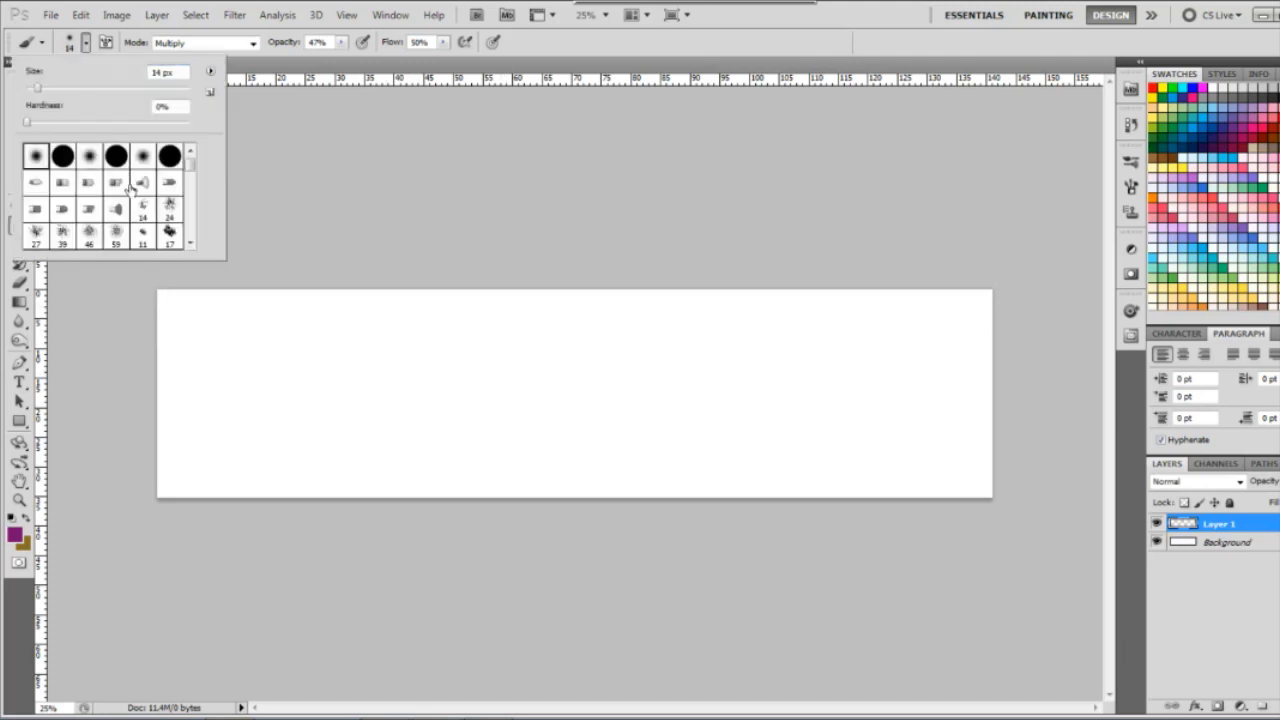
click(116, 209)
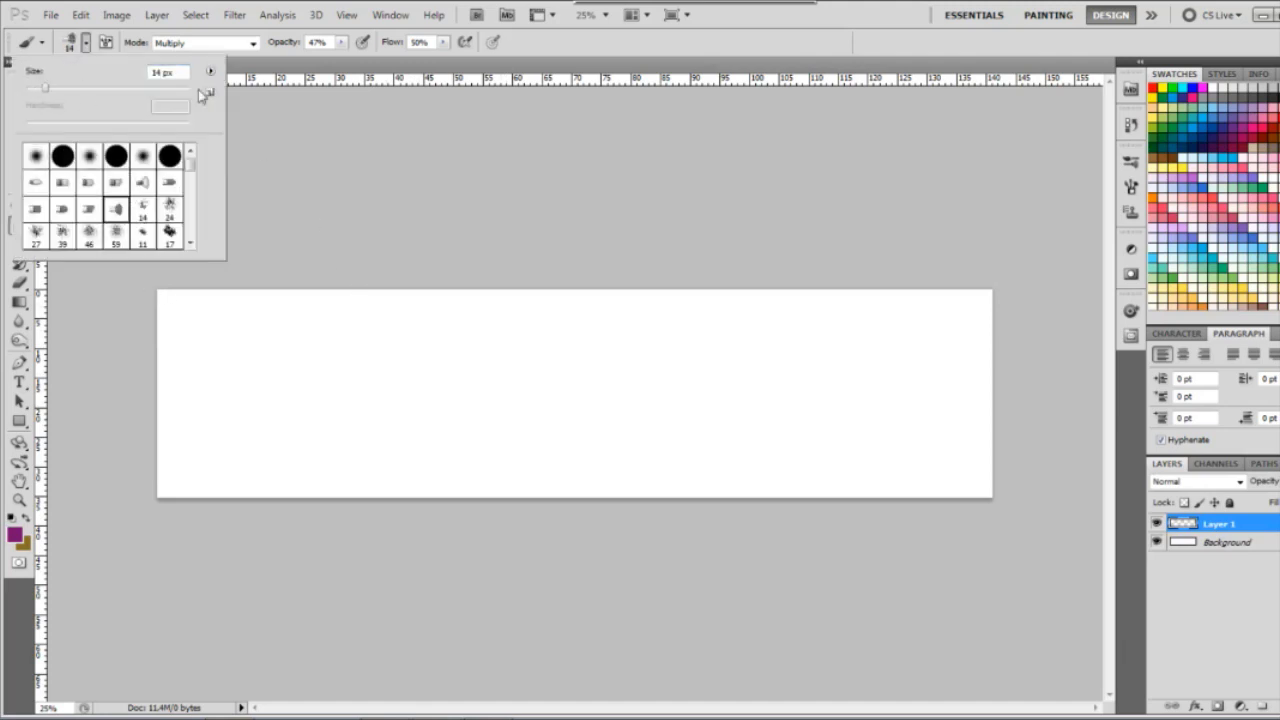
drag(48, 86, 187, 91)
Step: Set the foreground color to dark green #16760c
click(15, 535)
click(952, 485)
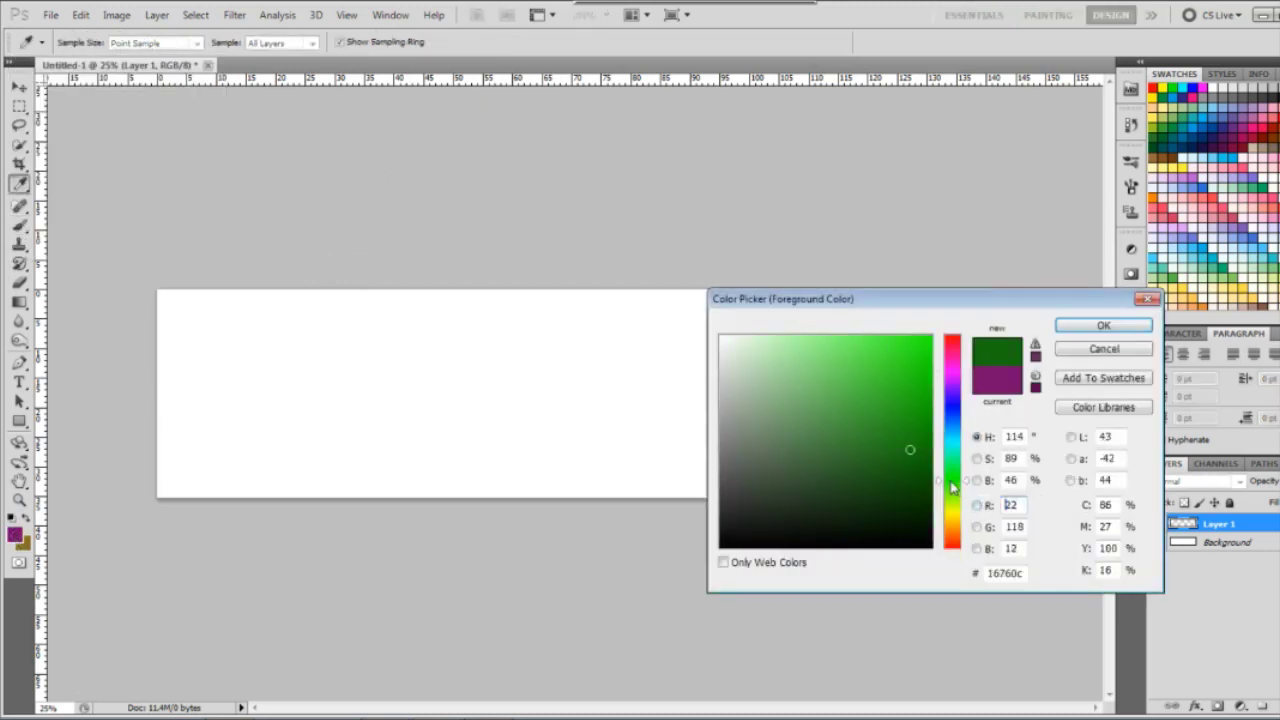
click(1103, 326)
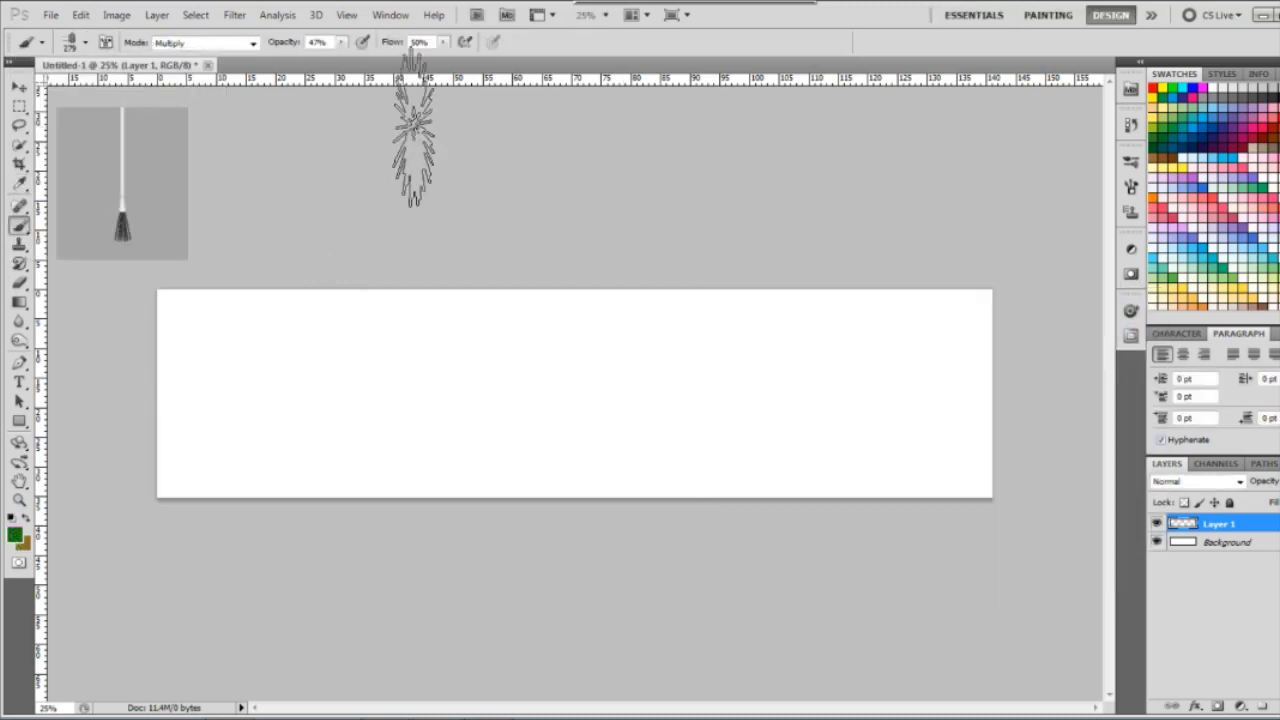
Step: Cover the canvas with broad overlapping green bristle strokes and add a curving, thin-lined stroke across its lower half
drag(157, 334, 268, 345)
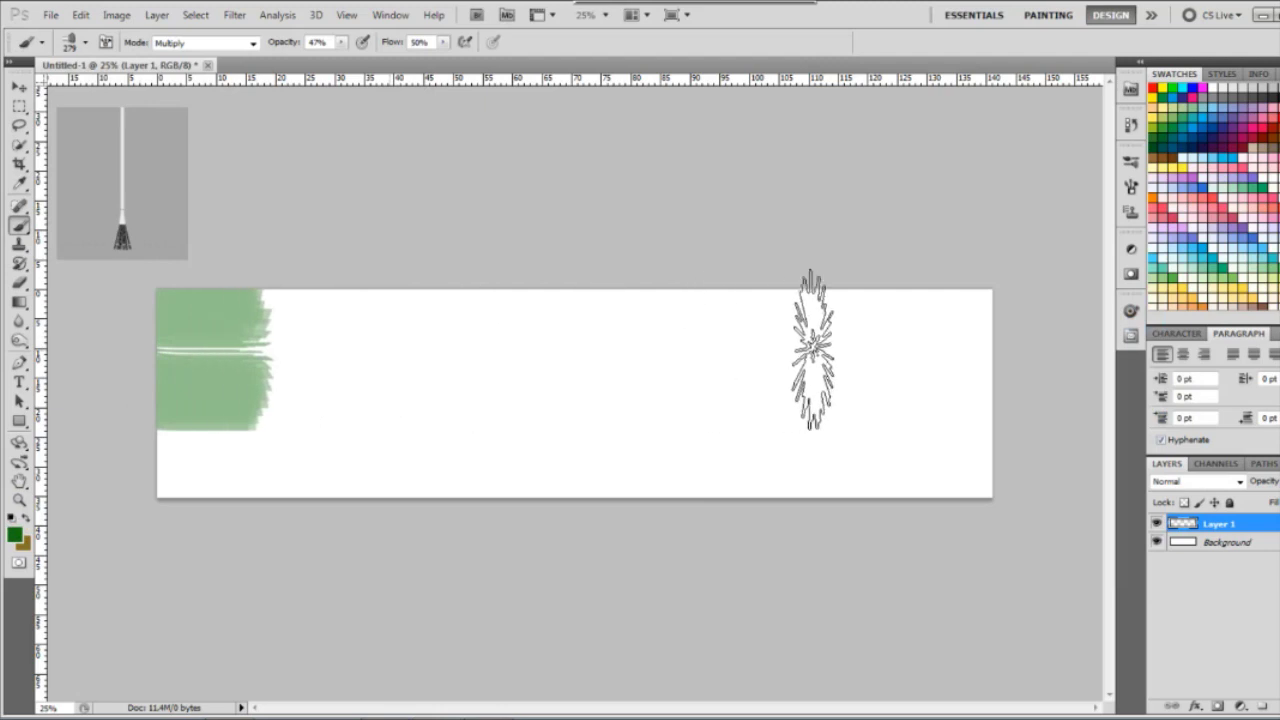
mouse_move(812, 350)
mouse_down()
mouse_move(997, 339)
mouse_move(1014, 346)
mouse_move(1020, 390)
mouse_up()
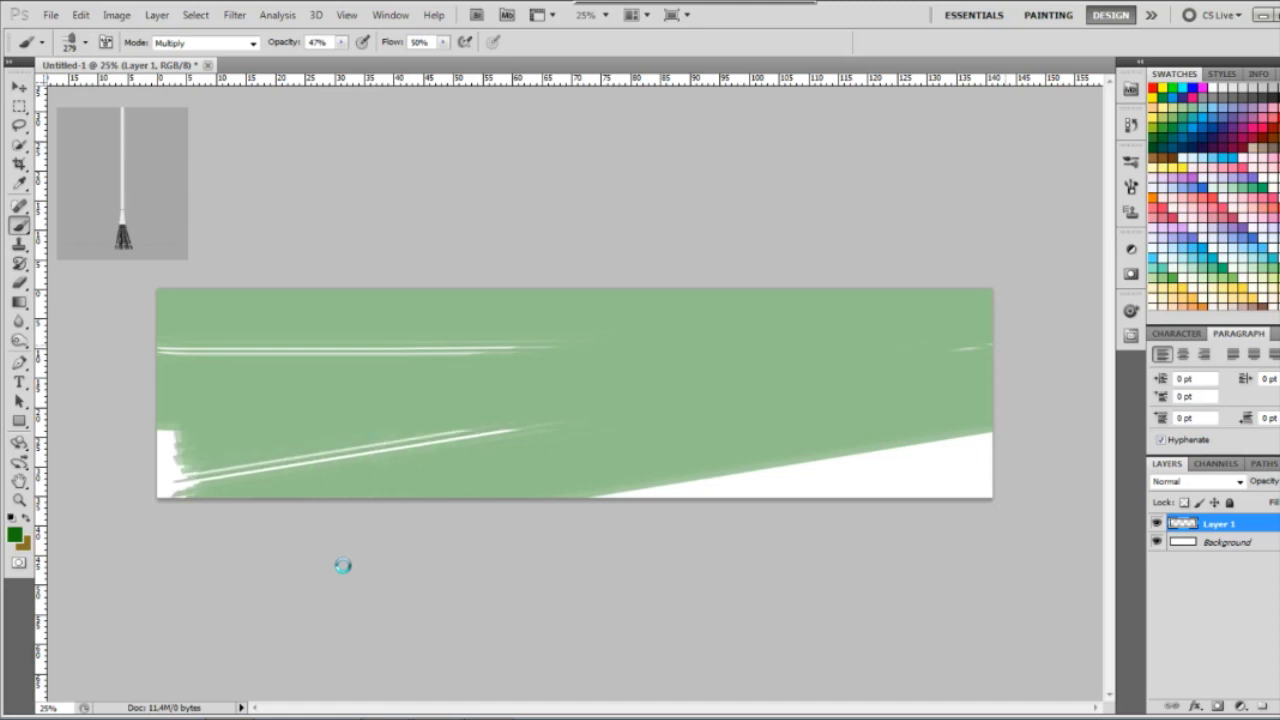
drag(545, 440, 585, 440)
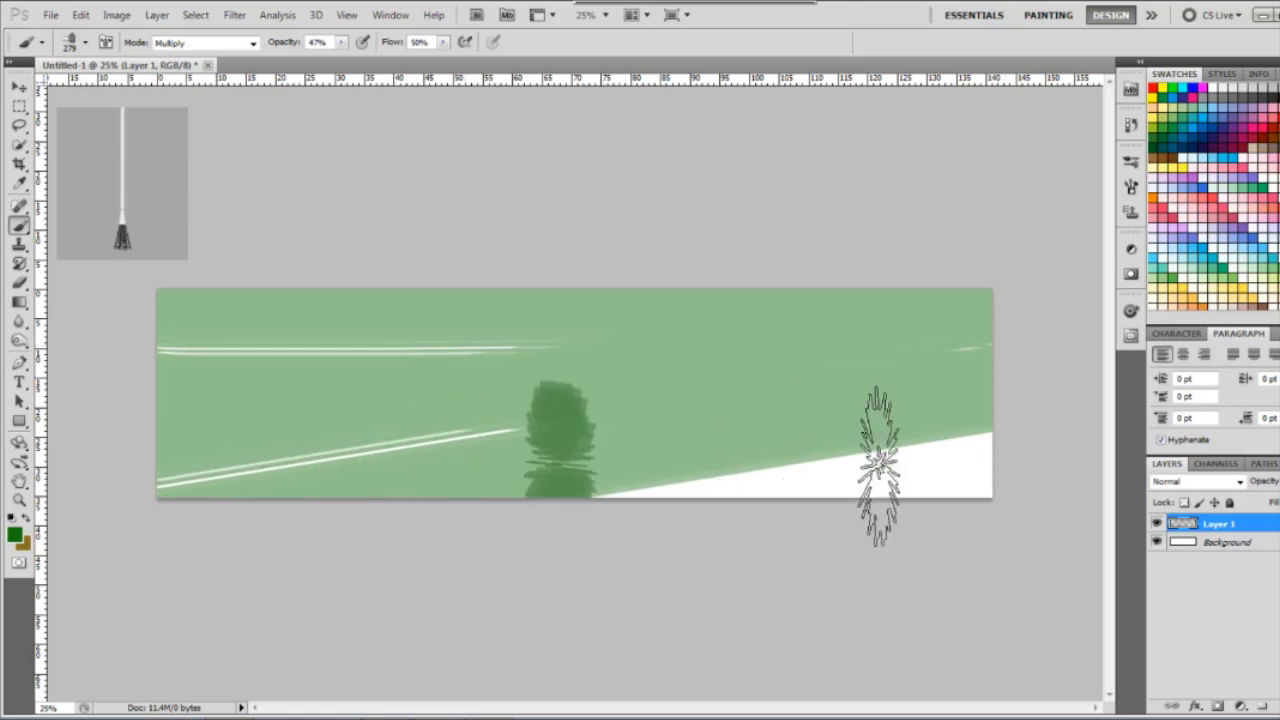
drag(930, 465, 1048, 463)
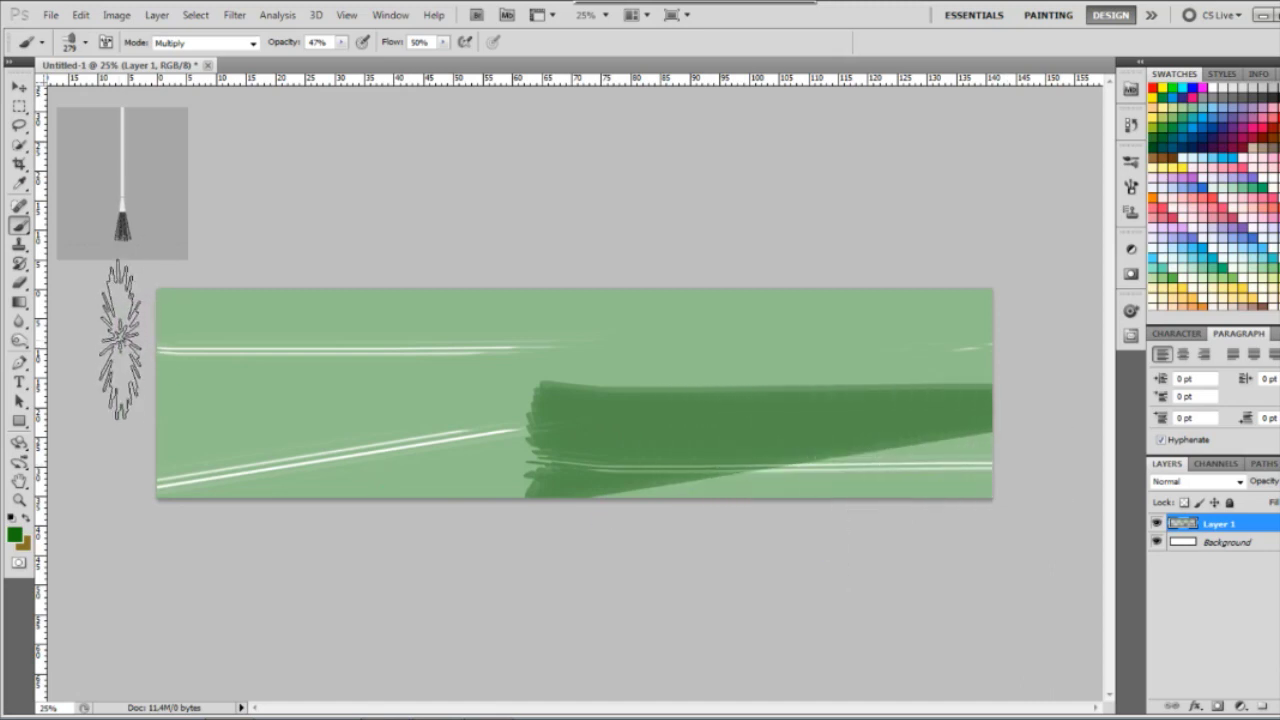
mouse_move(133, 357)
mouse_down()
mouse_move(851, 300)
mouse_move(986, 300)
mouse_move(1031, 318)
mouse_up()
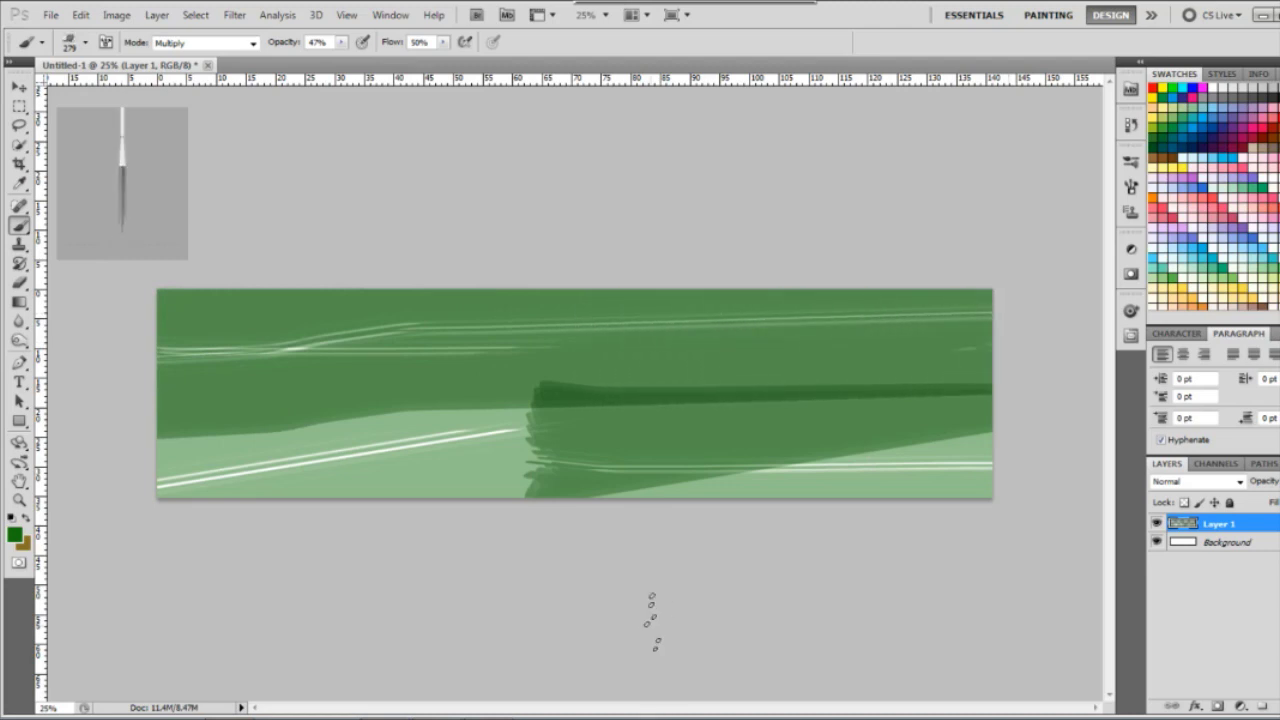
mouse_move(106, 398)
mouse_down()
mouse_move(366, 420)
mouse_move(495, 462)
mouse_move(540, 510)
mouse_move(674, 500)
mouse_move(698, 465)
mouse_up()
Step: Choose the 134 grass brush tip and set its size to 90 px
click(86, 42)
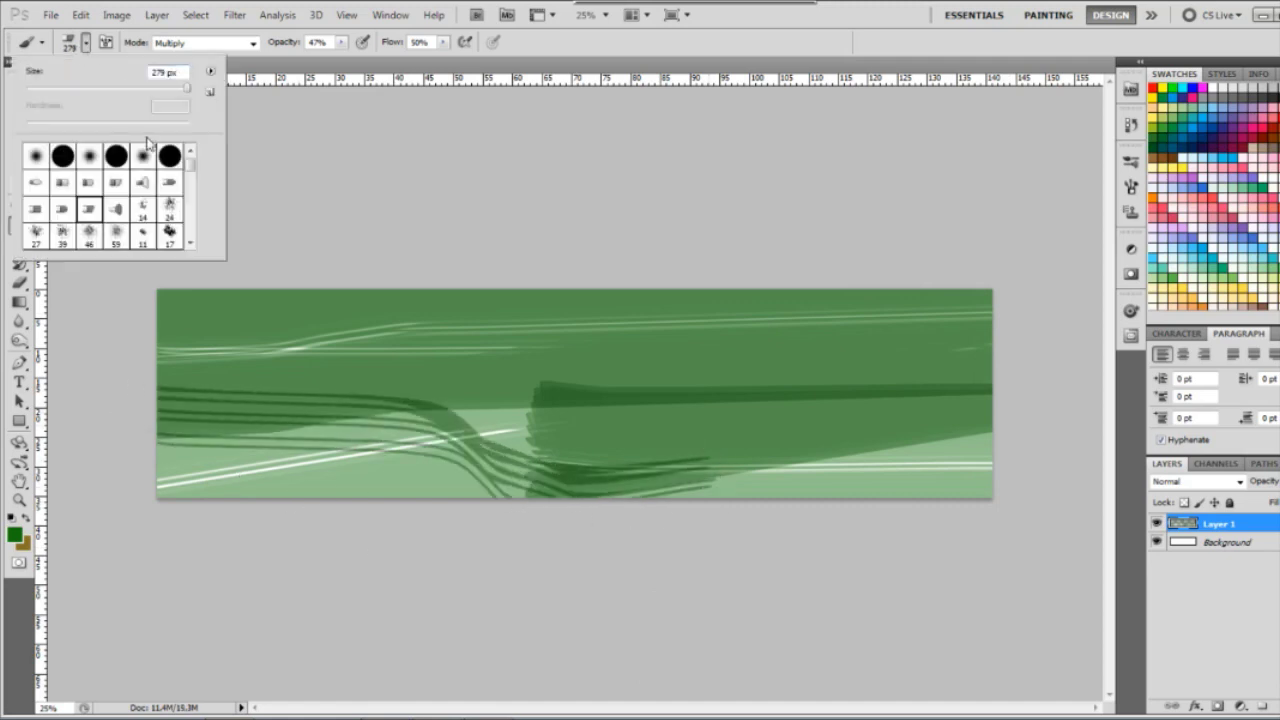
click(191, 243)
click(191, 244)
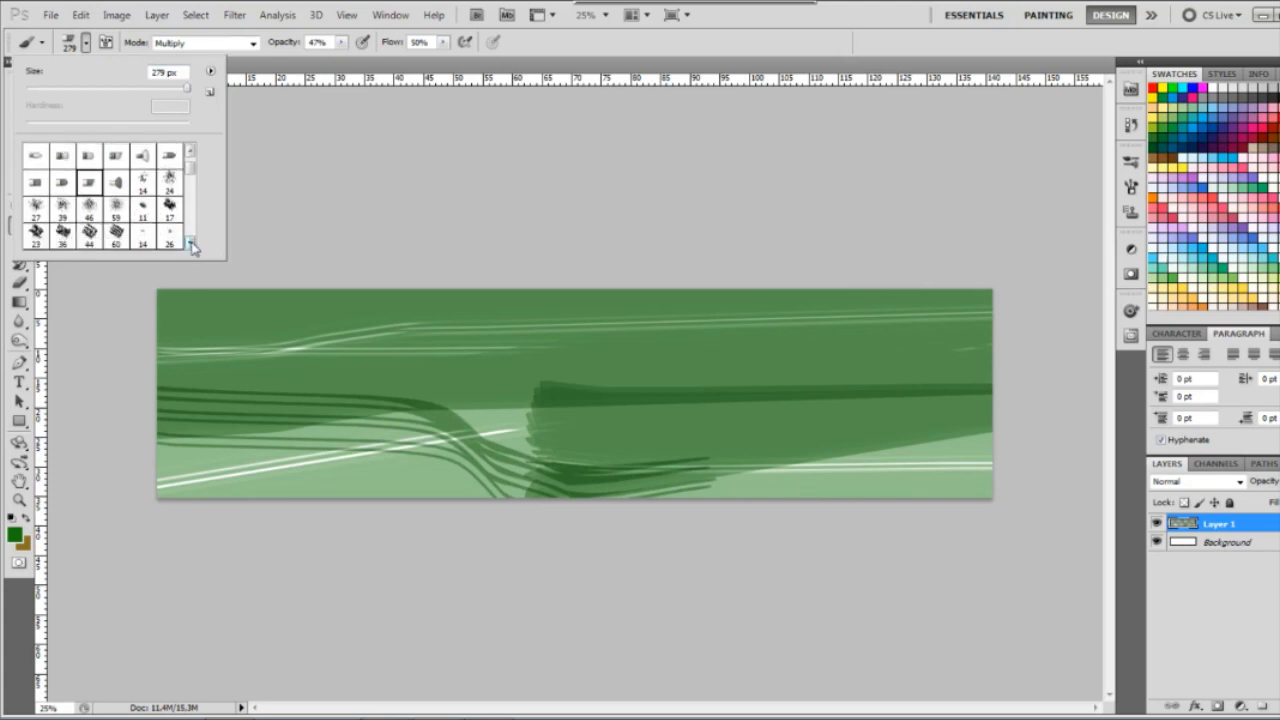
click(192, 245)
click(170, 218)
click(325, 192)
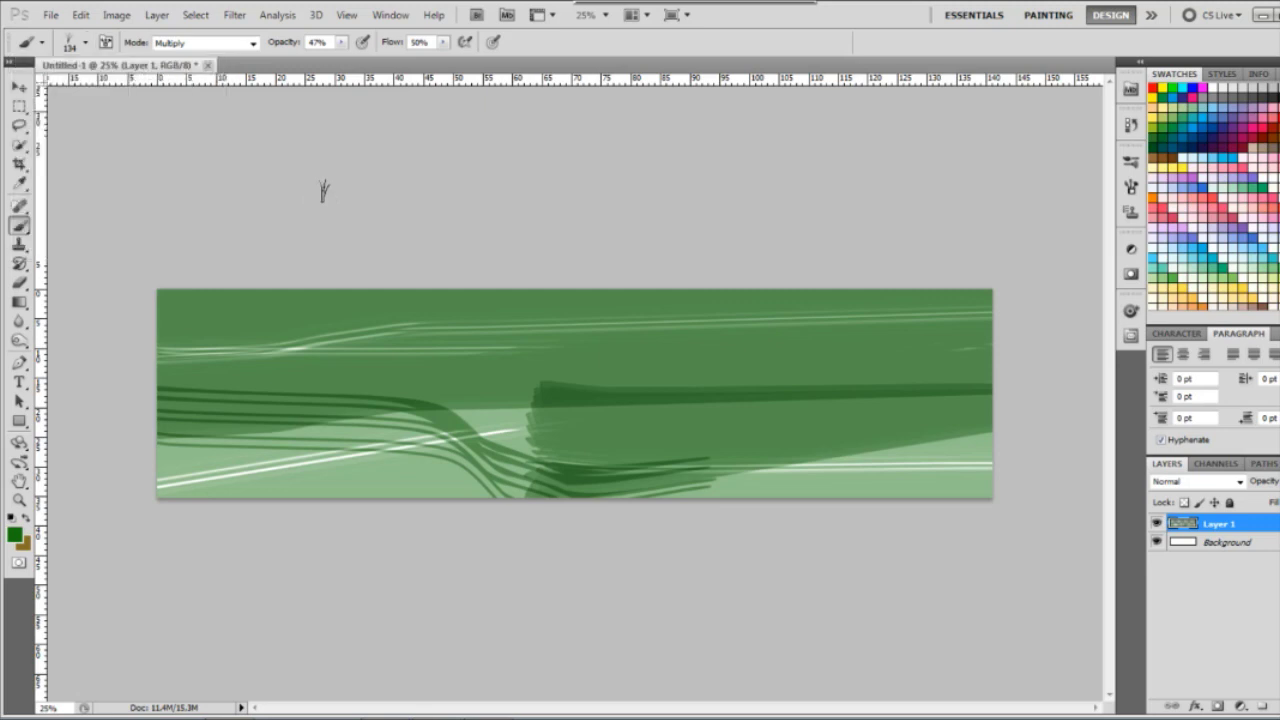
click(85, 42)
mouse_move(119, 87)
mouse_down()
mouse_move(48, 88)
mouse_move(91, 89)
mouse_up()
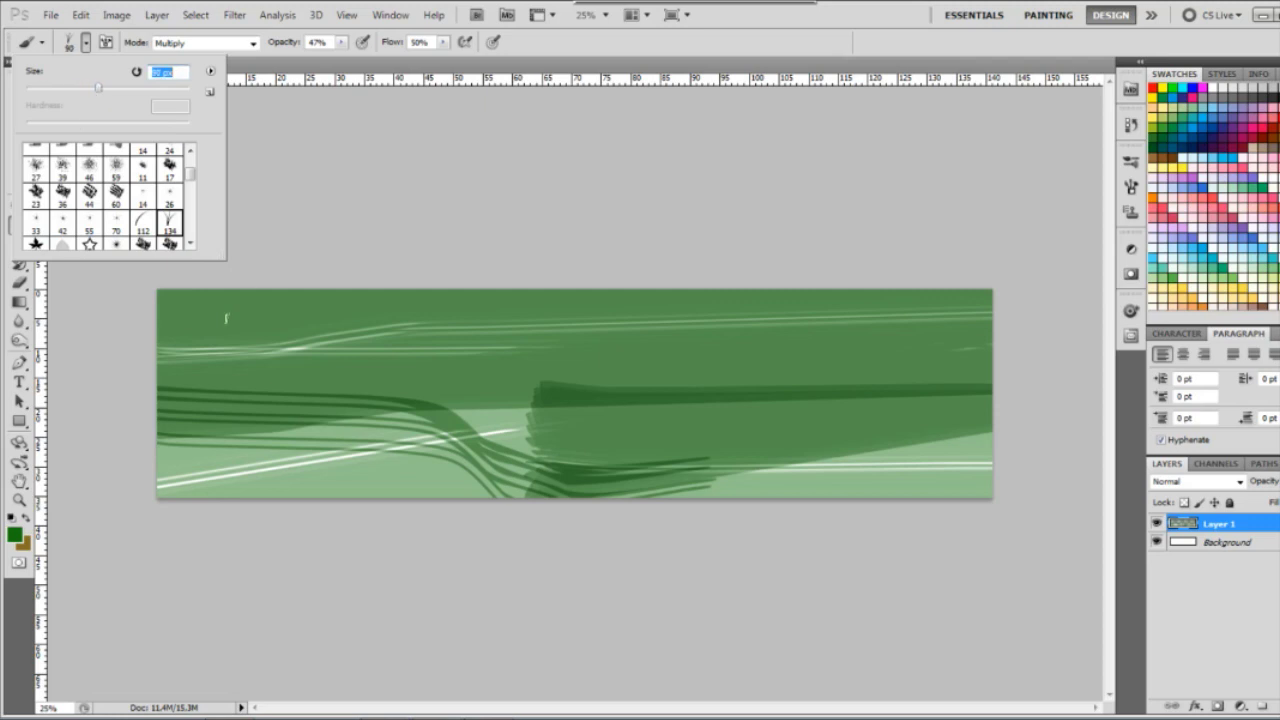
key(Return)
Step: Set the foreground color to purple #750c76 for detail work at the canvas's left end
scroll(155, 275, up, 3)
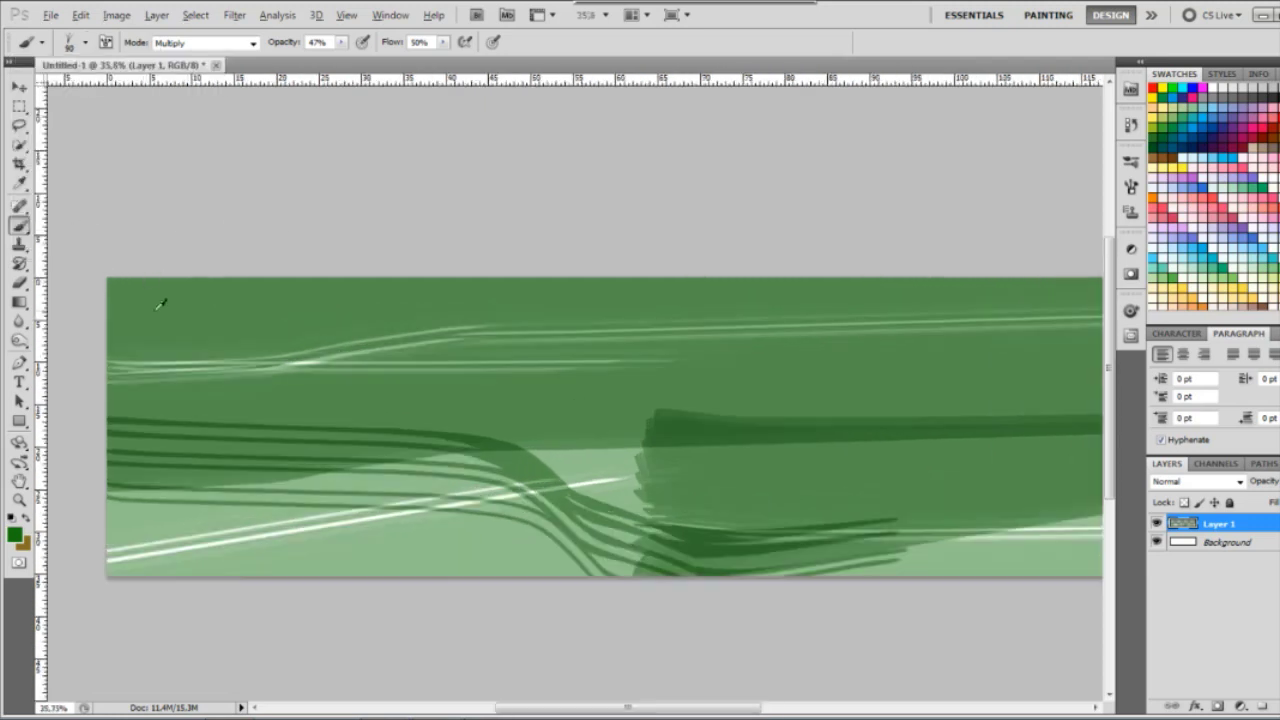
scroll(243, 410, down, 1)
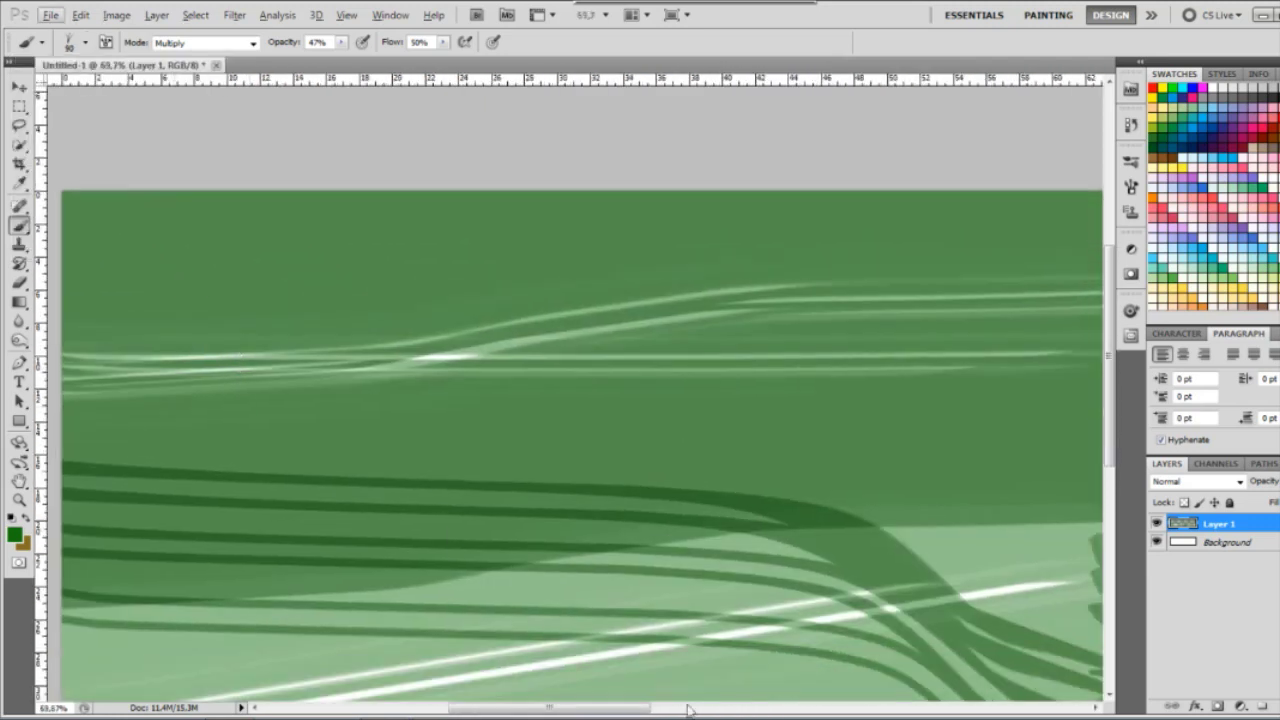
drag(549, 707, 528, 707)
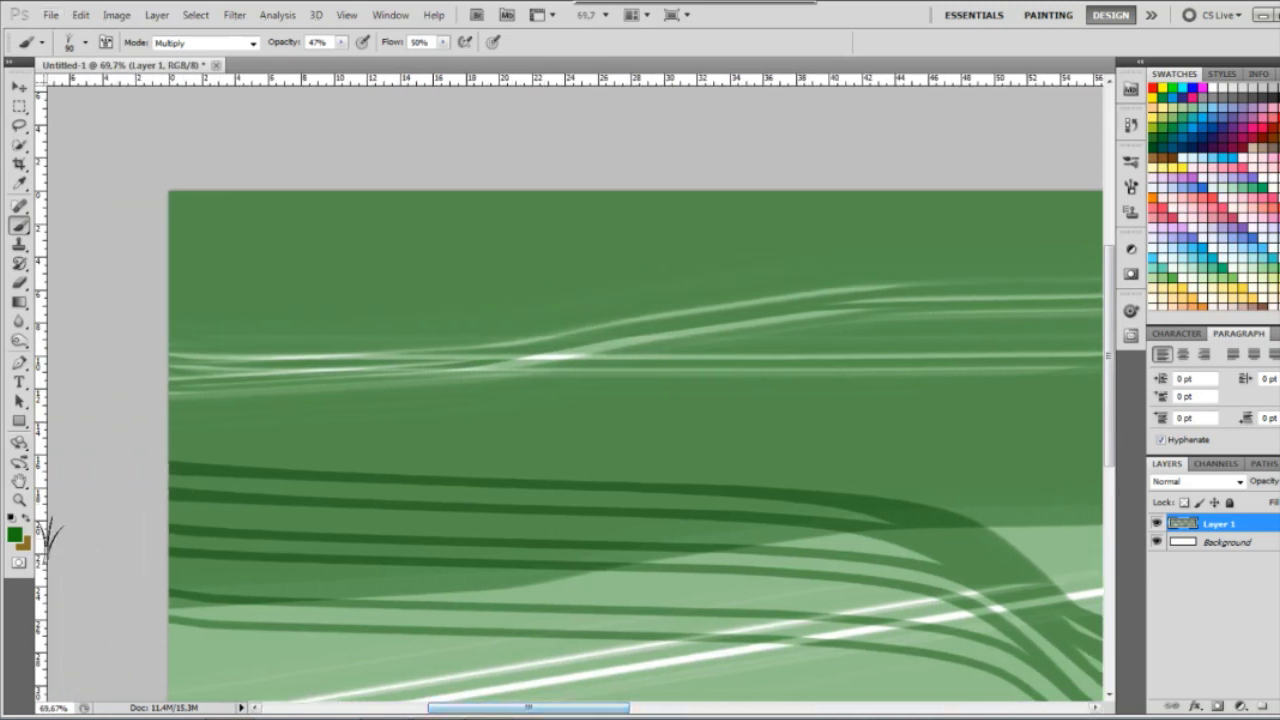
click(15, 535)
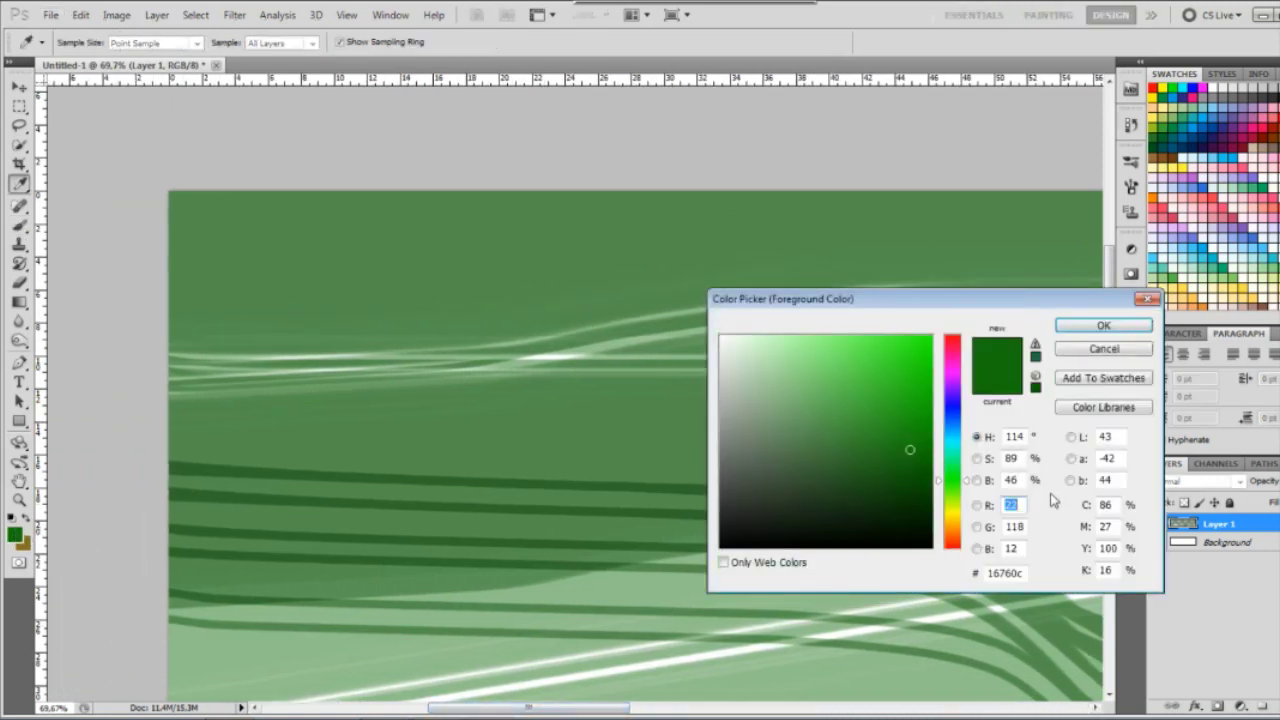
drag(948, 414, 957, 376)
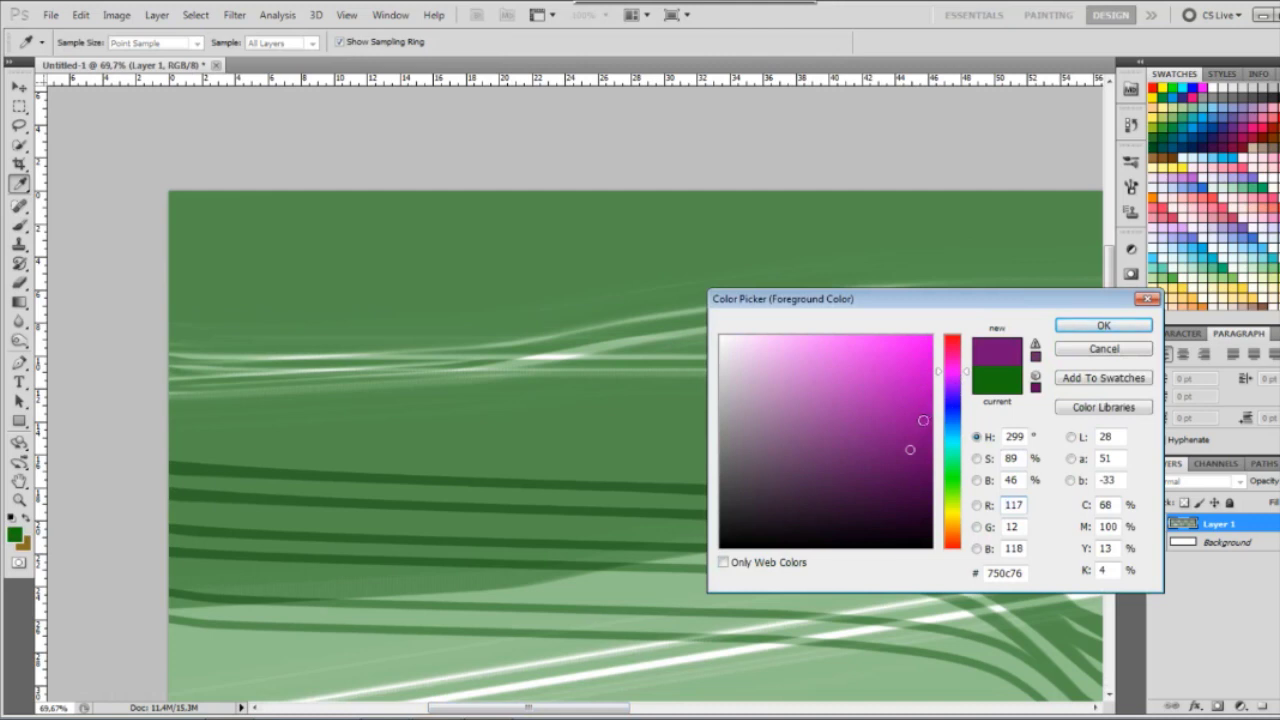
key(b)
click(1083, 323)
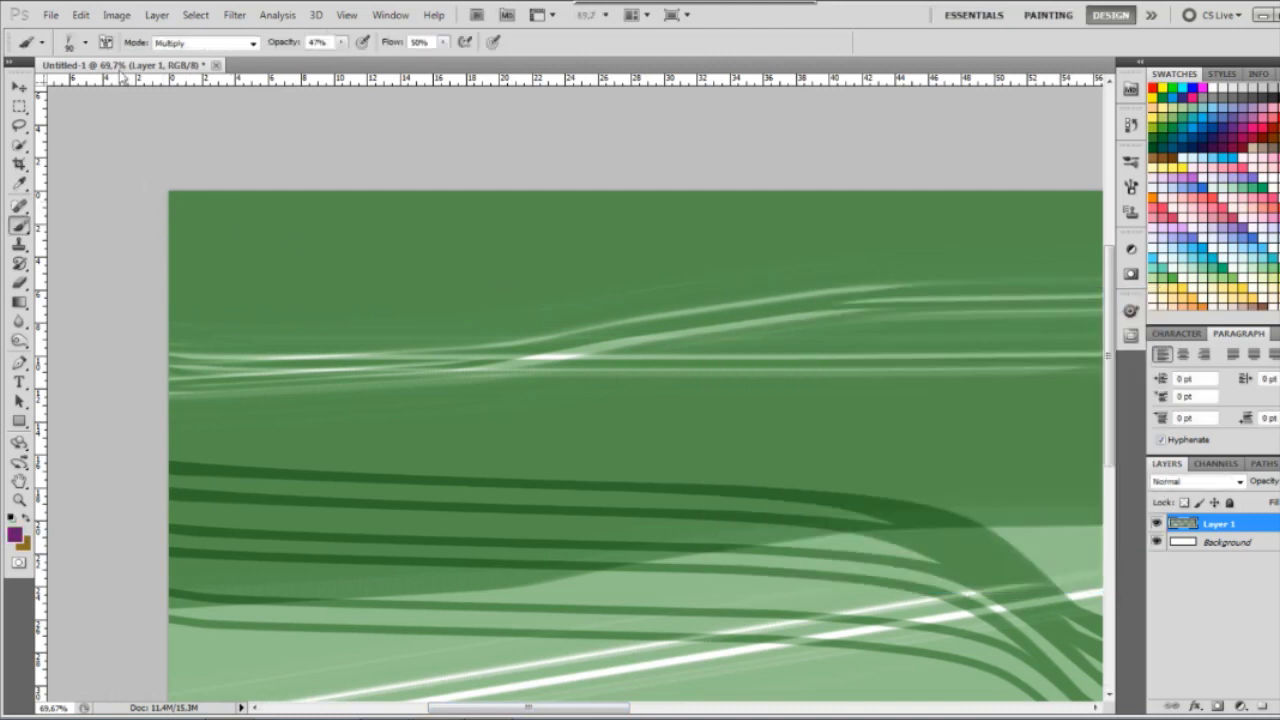
Step: Set the grass brush size to 53 px and paint rows of purple grass tufts over the left part of the canvas from top to bottom
click(86, 42)
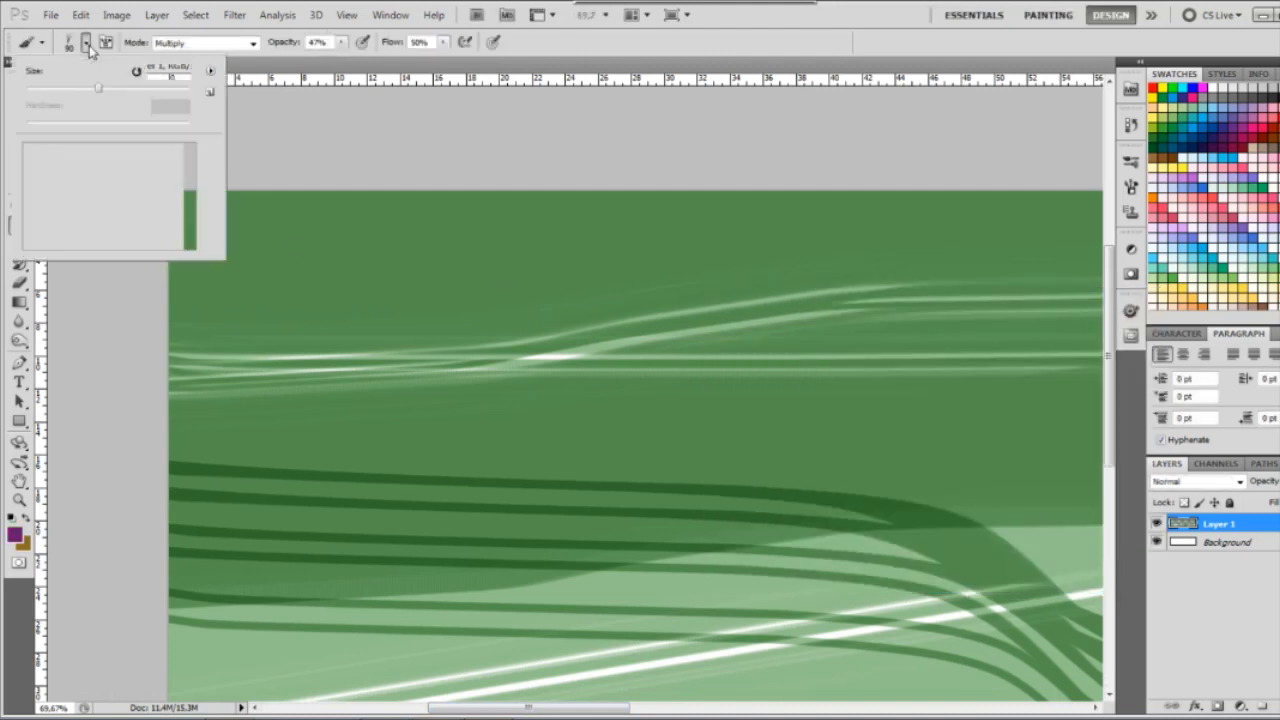
click(284, 155)
mouse_move(179, 204)
mouse_down()
mouse_move(366, 205)
mouse_move(170, 215)
mouse_move(175, 235)
mouse_move(230, 258)
mouse_up()
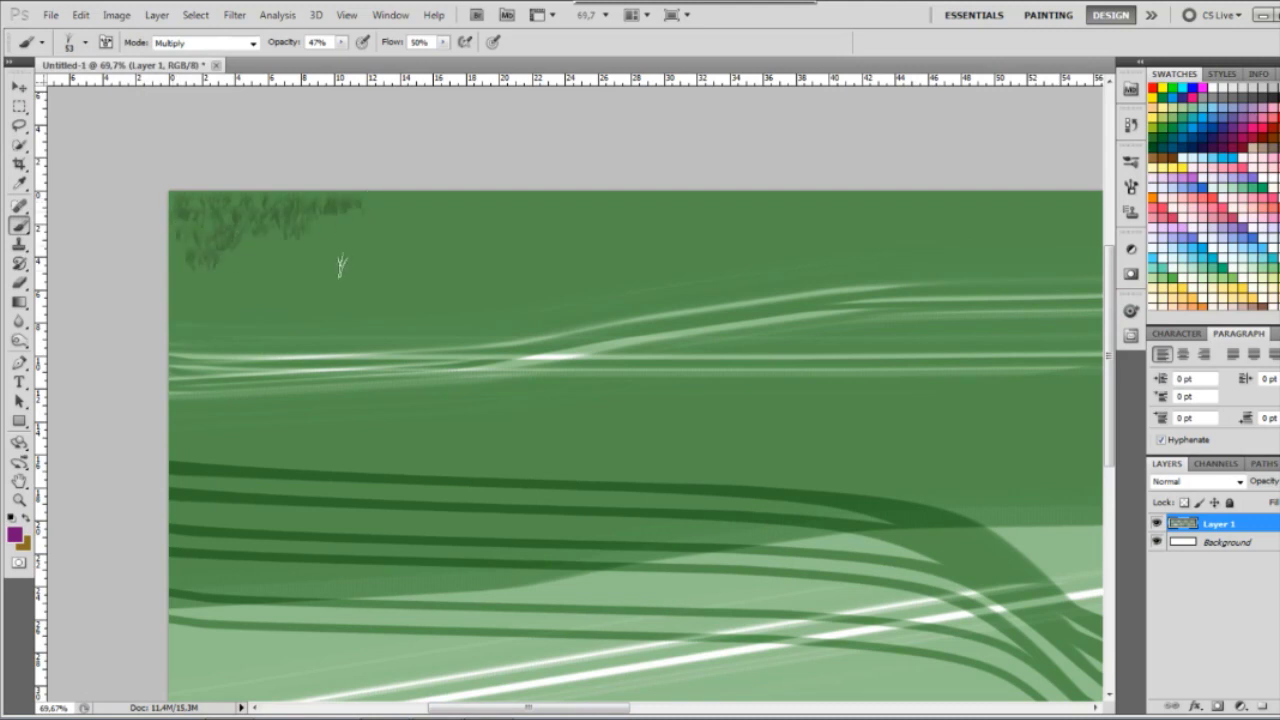
mouse_move(341, 265)
mouse_down()
mouse_move(267, 270)
mouse_move(243, 287)
mouse_move(256, 310)
mouse_move(217, 329)
mouse_move(212, 392)
mouse_move(289, 430)
mouse_move(191, 428)
mouse_move(180, 415)
mouse_move(204, 457)
mouse_move(190, 482)
mouse_move(200, 515)
mouse_move(133, 541)
mouse_move(124, 570)
mouse_move(212, 634)
mouse_move(286, 577)
mouse_up()
scroll(243, 570, down, 3)
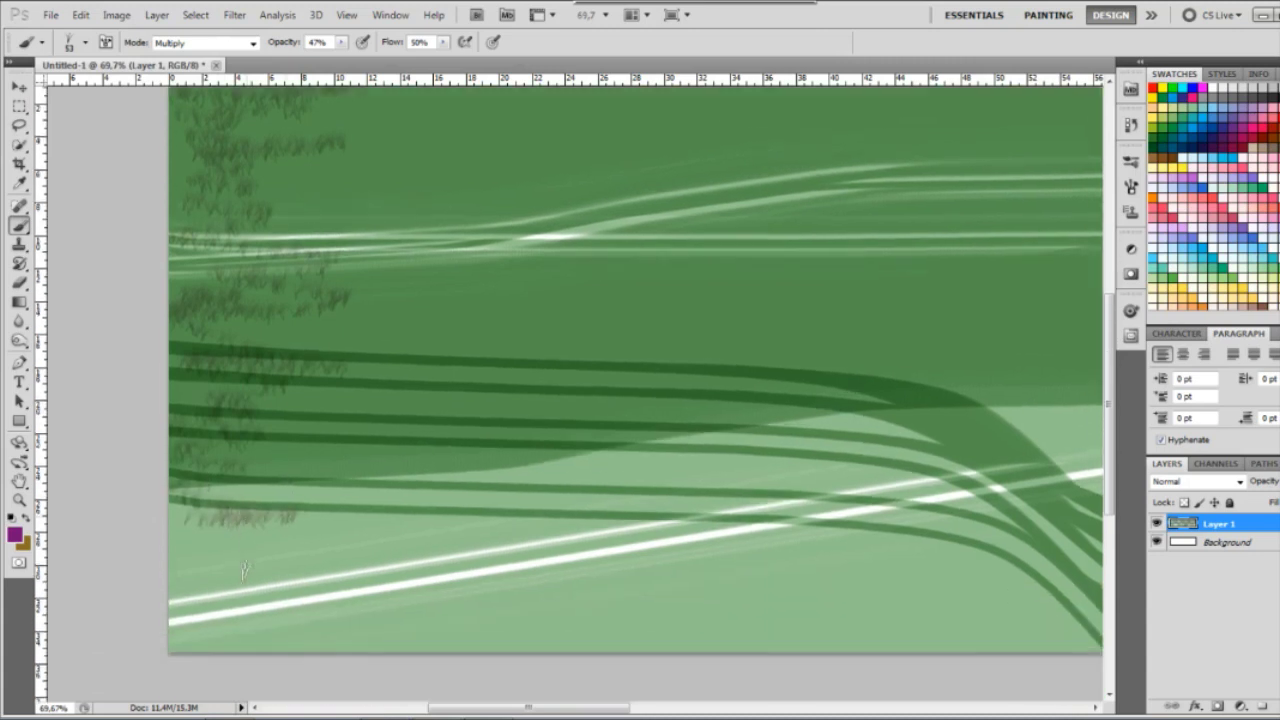
scroll(243, 570, down, 1)
mouse_move(175, 535)
mouse_down()
mouse_move(231, 545)
mouse_move(177, 588)
mouse_move(337, 609)
mouse_move(246, 625)
mouse_move(321, 597)
mouse_move(312, 572)
mouse_move(400, 553)
mouse_move(387, 510)
mouse_move(400, 455)
mouse_move(374, 435)
mouse_move(451, 402)
mouse_move(350, 312)
mouse_move(433, 267)
mouse_move(310, 220)
mouse_move(394, 193)
mouse_move(258, 165)
mouse_move(328, 128)
mouse_up()
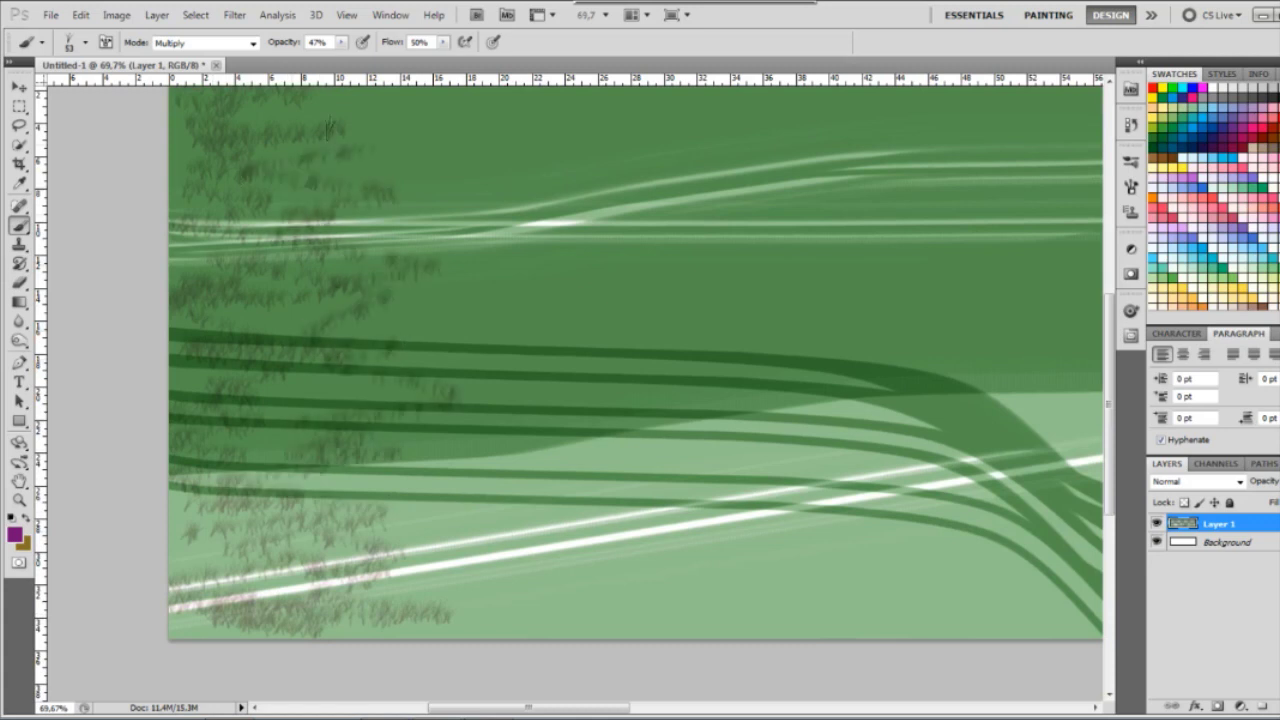
scroll(465, 230, up, 3)
drag(262, 190, 700, 160)
mouse_move(340, 122)
mouse_down()
mouse_move(556, 140)
mouse_move(505, 220)
mouse_move(623, 320)
mouse_move(457, 366)
mouse_move(459, 428)
mouse_move(412, 462)
mouse_move(470, 510)
mouse_move(472, 556)
mouse_move(451, 618)
mouse_move(410, 648)
mouse_move(500, 662)
mouse_move(730, 652)
mouse_move(690, 600)
mouse_move(520, 560)
mouse_move(650, 520)
mouse_move(652, 410)
mouse_move(624, 312)
mouse_move(690, 265)
mouse_move(751, 189)
mouse_move(829, 157)
mouse_move(772, 124)
mouse_move(920, 117)
mouse_move(850, 130)
mouse_move(791, 277)
mouse_move(833, 268)
mouse_move(823, 340)
mouse_move(846, 423)
mouse_move(790, 468)
mouse_move(773, 592)
mouse_move(820, 625)
mouse_move(765, 665)
mouse_move(720, 668)
mouse_up()
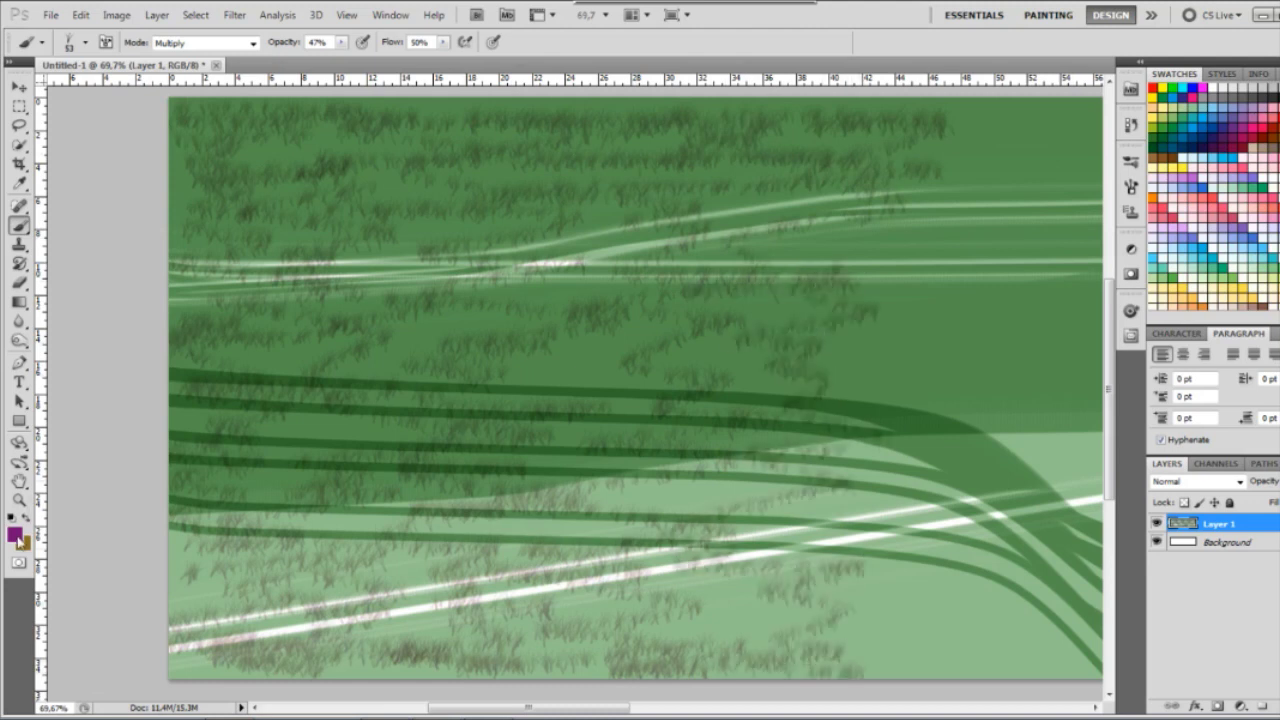
Step: Set the foreground color to brown #76370c and add a new layer above Layer 1
click(16, 536)
click(951, 540)
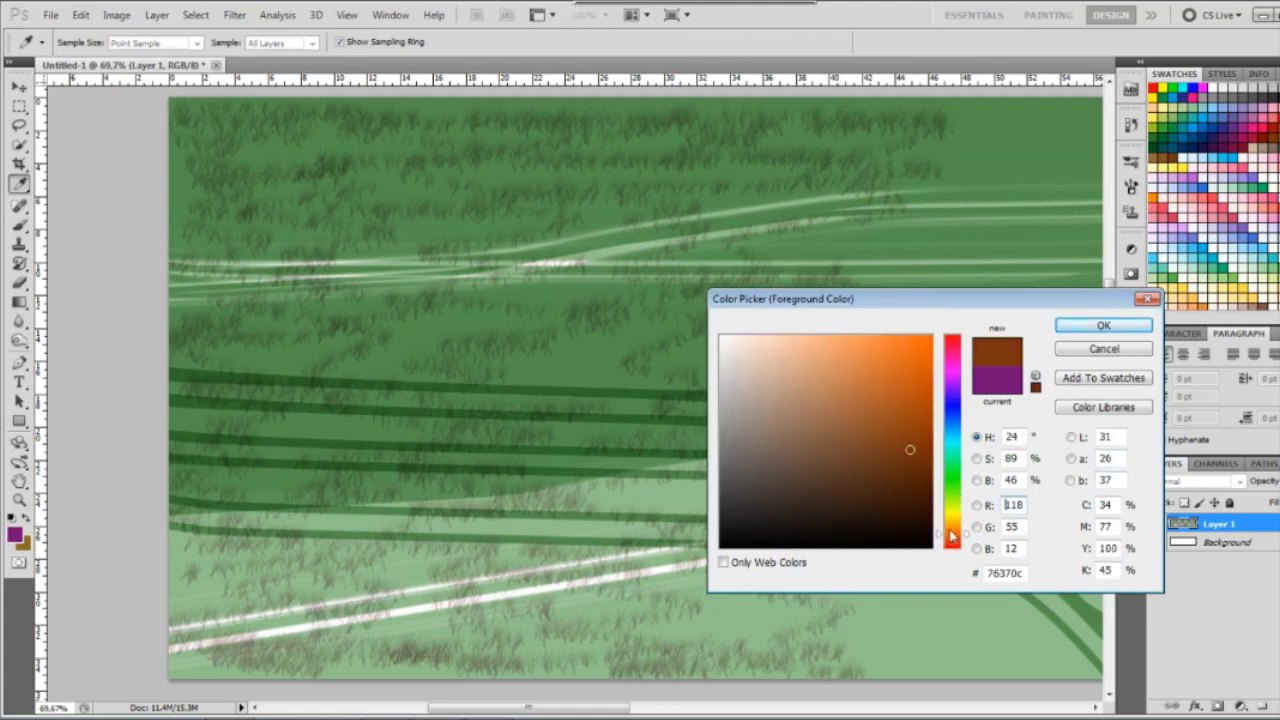
click(1100, 326)
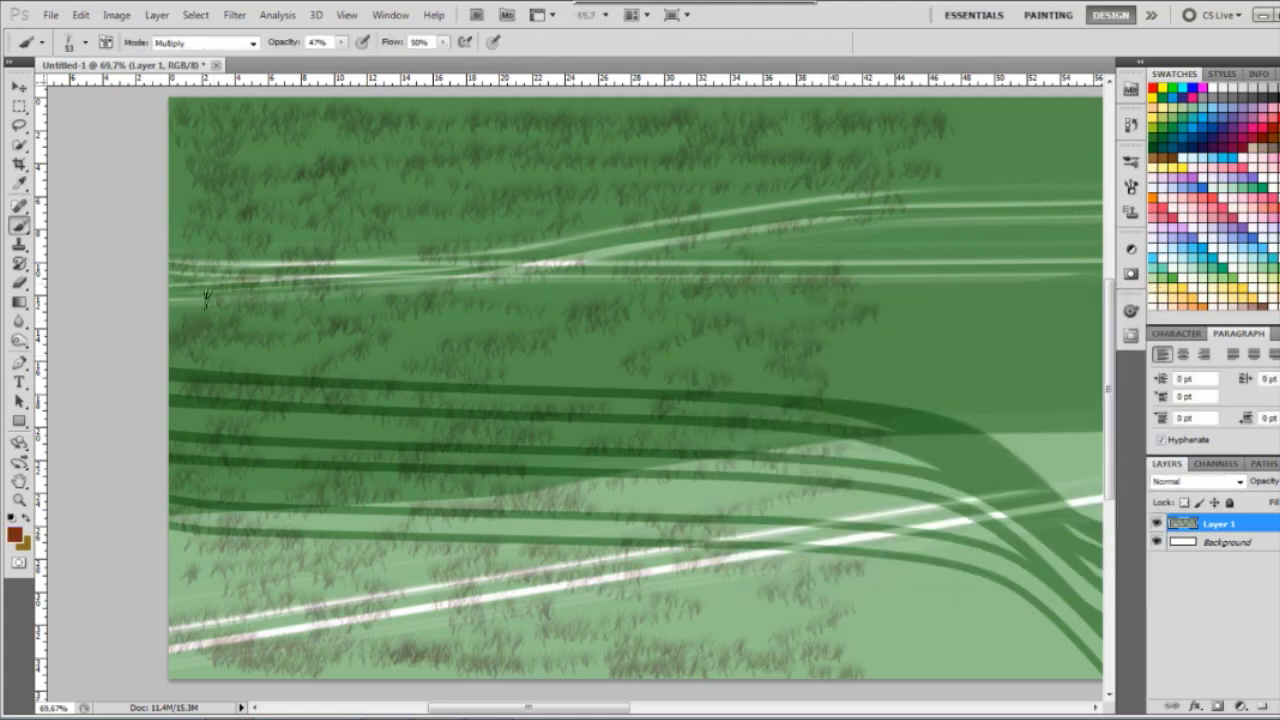
key(ctrl+shift+alt+n)
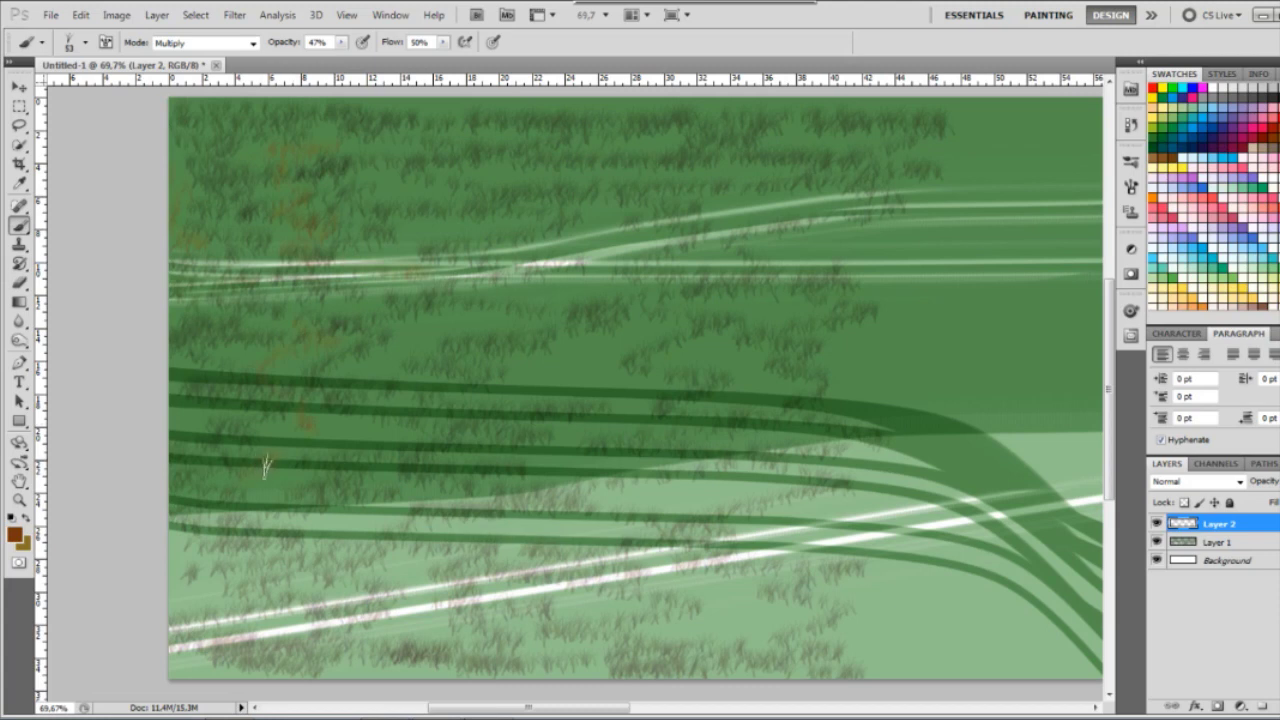
Step: Paint scattered brown grass tufts among the purple ones over the left part of the canvas
scroll(265, 465, down, 3)
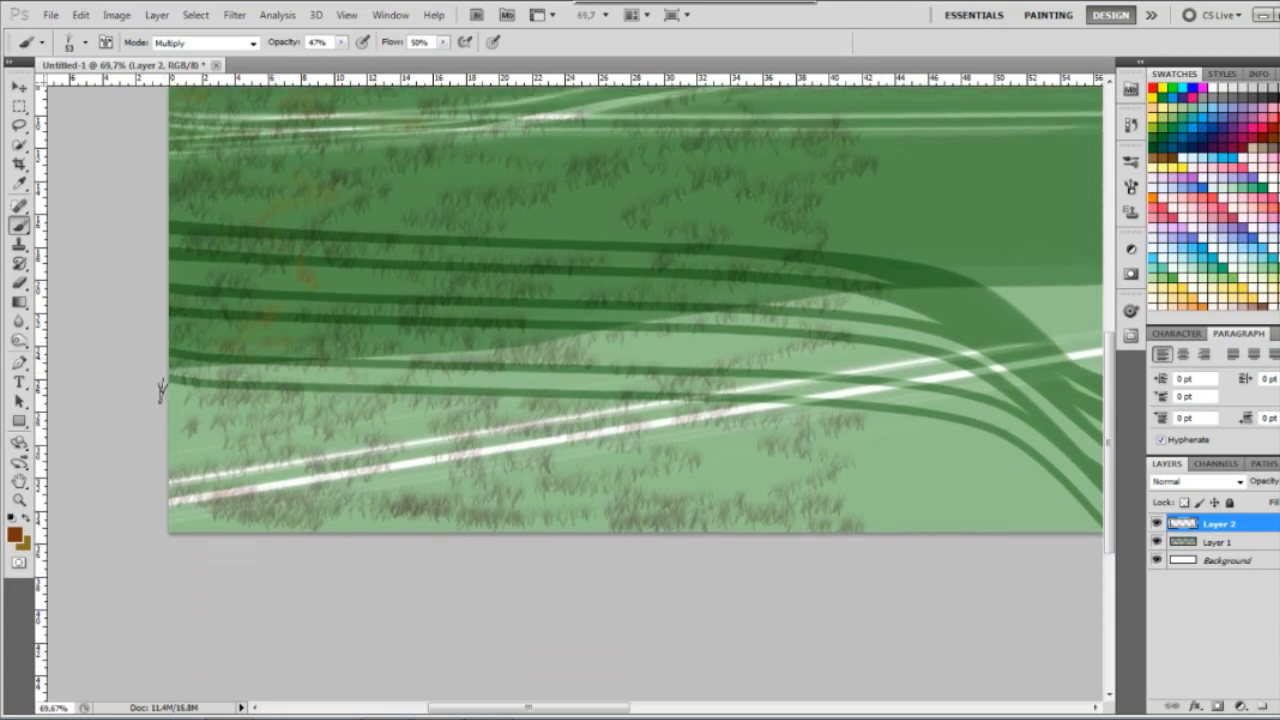
drag(198, 482, 226, 513)
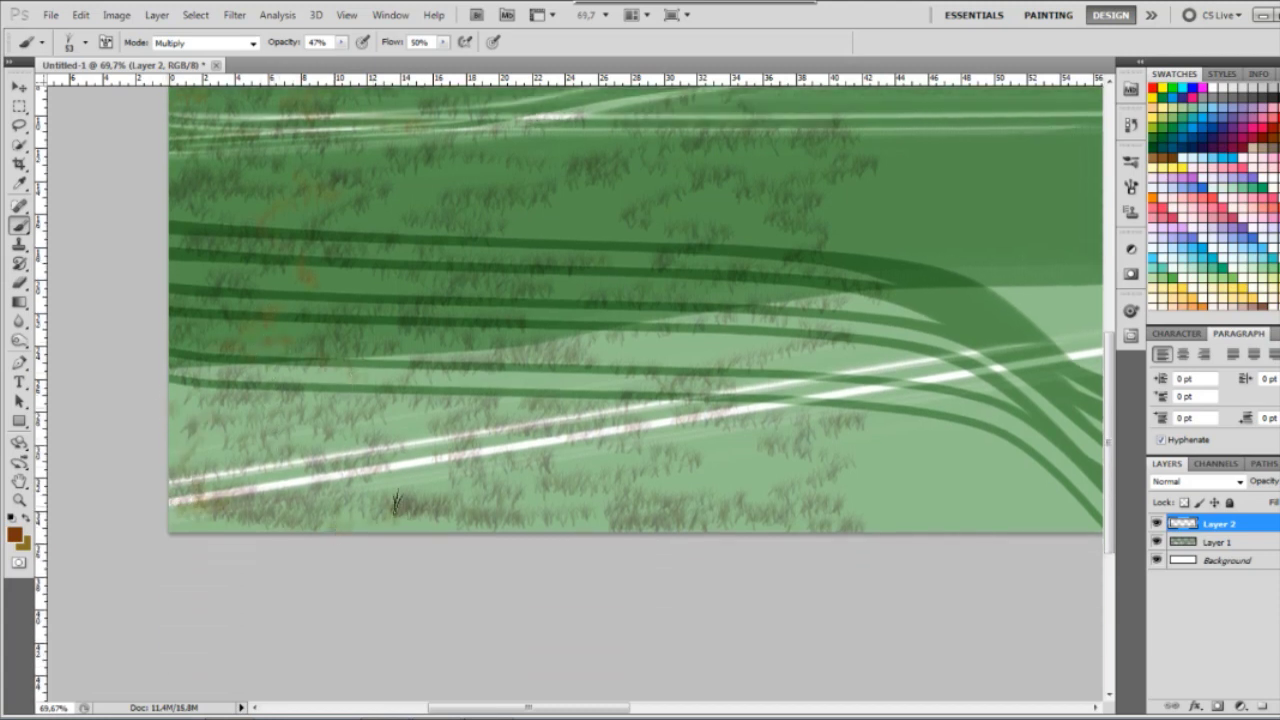
click(396, 503)
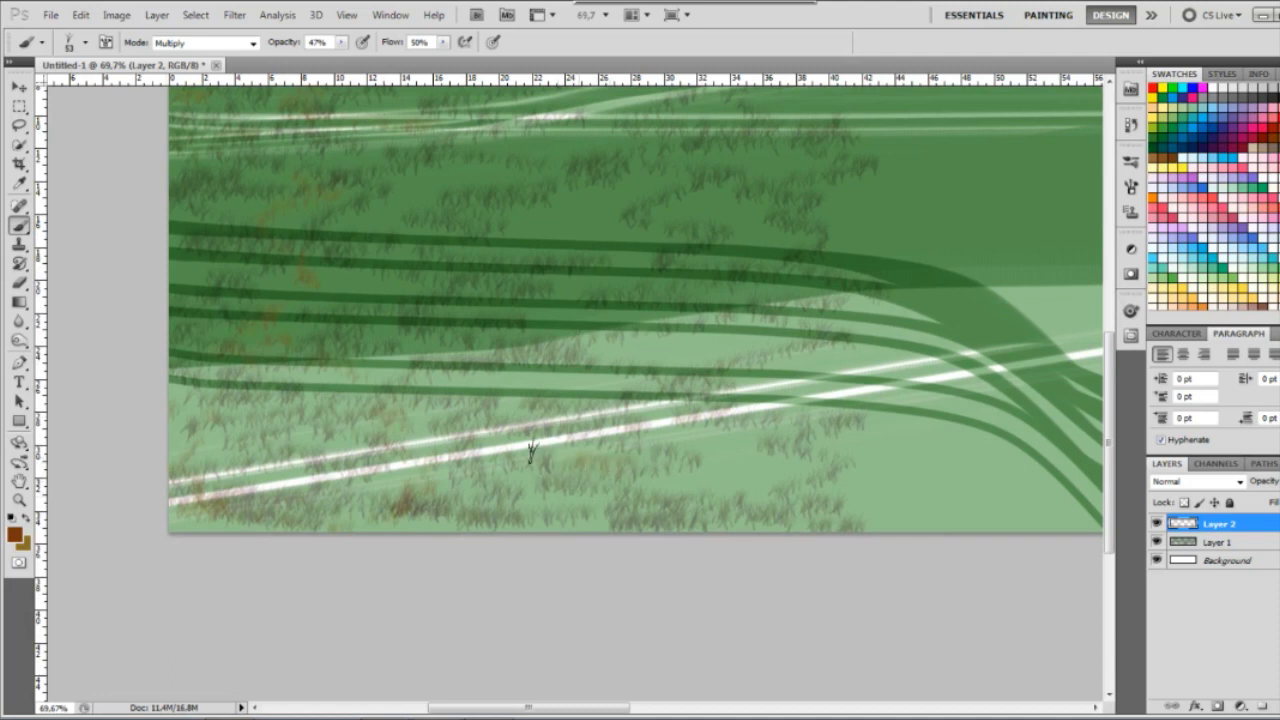
scroll(608, 380, up, 1)
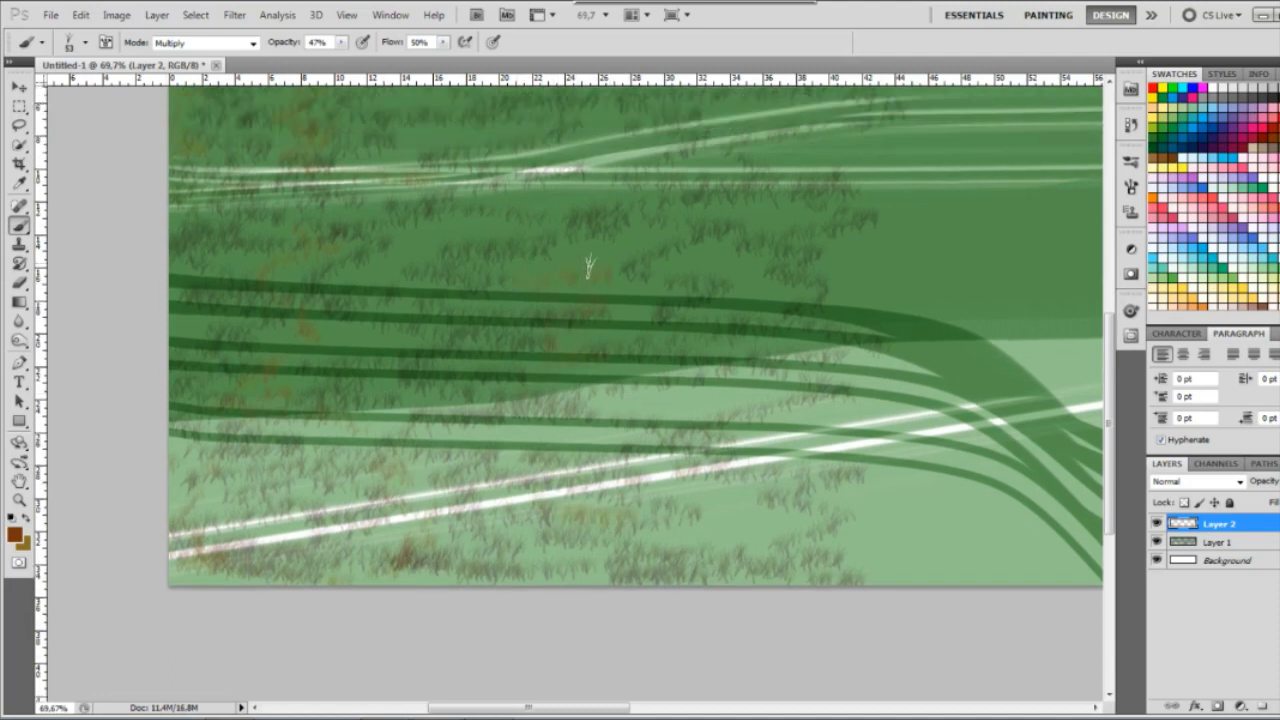
scroll(589, 267, up, 1)
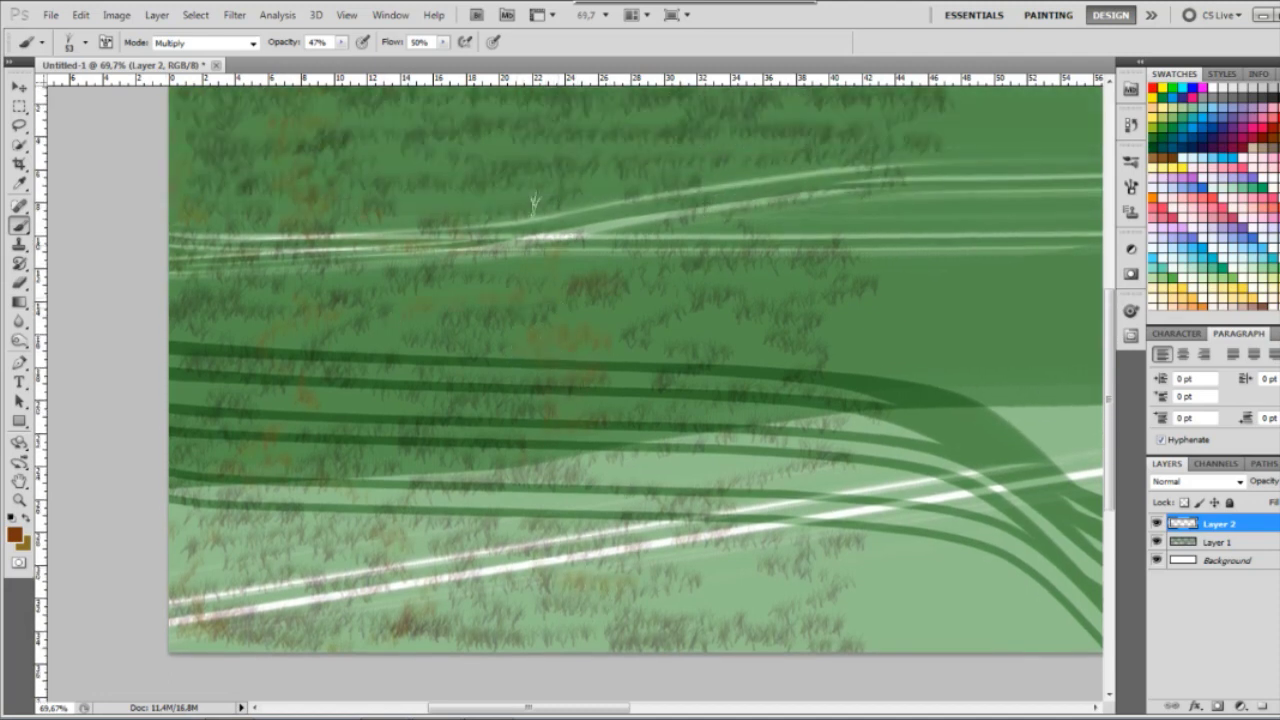
scroll(640, 380, down, 2)
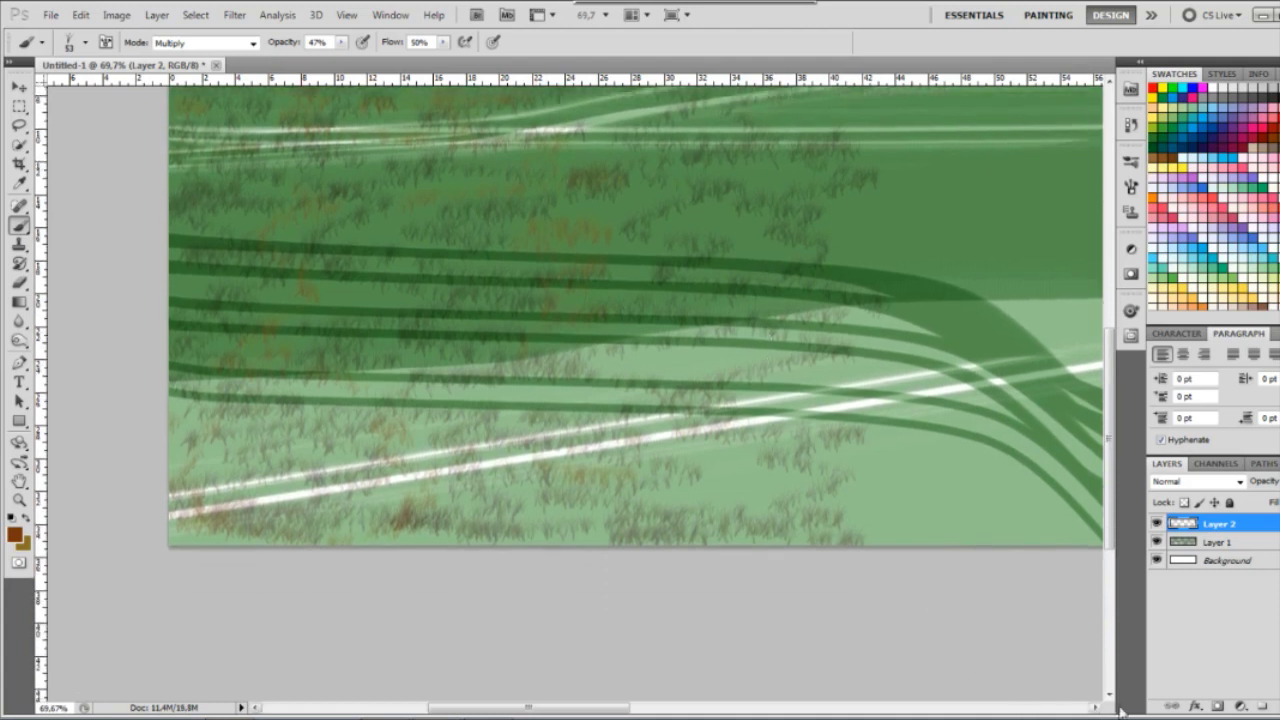
Step: Continue the brown grass tufts to the right of the purple ones, from the canvas's lower edge to its upper edge
click(1095, 707)
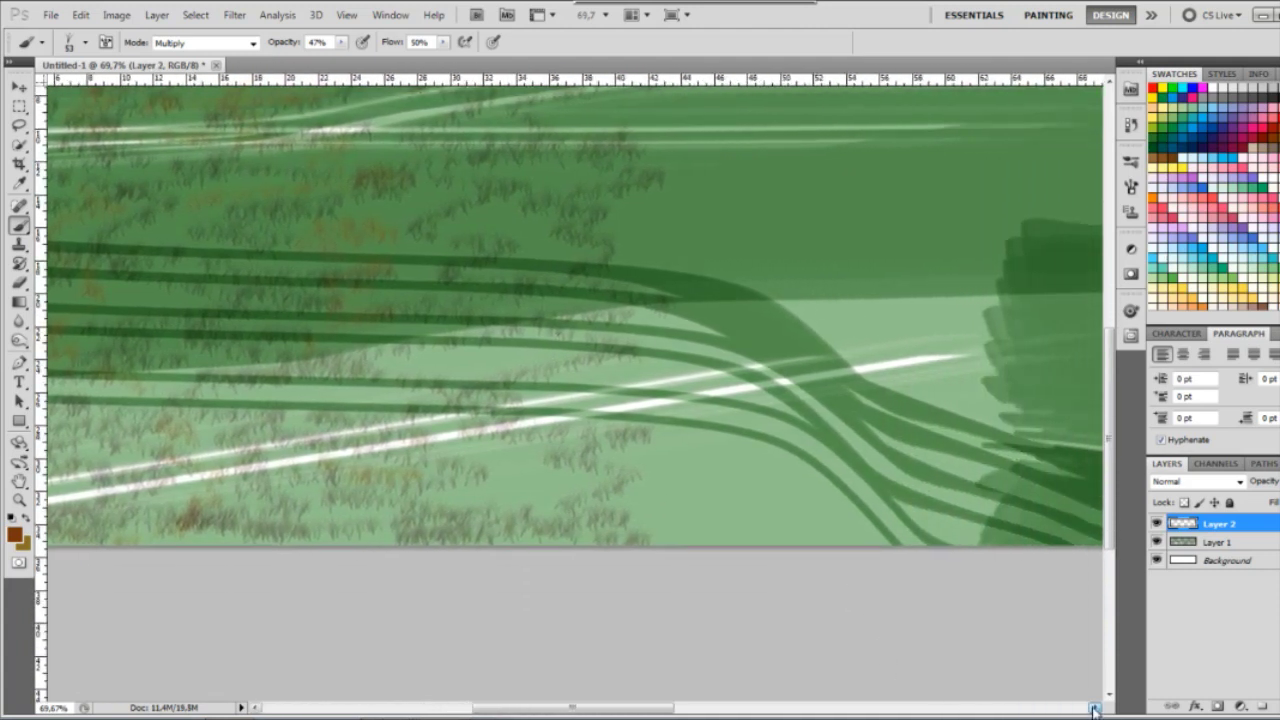
drag(1095, 707, 1095, 707)
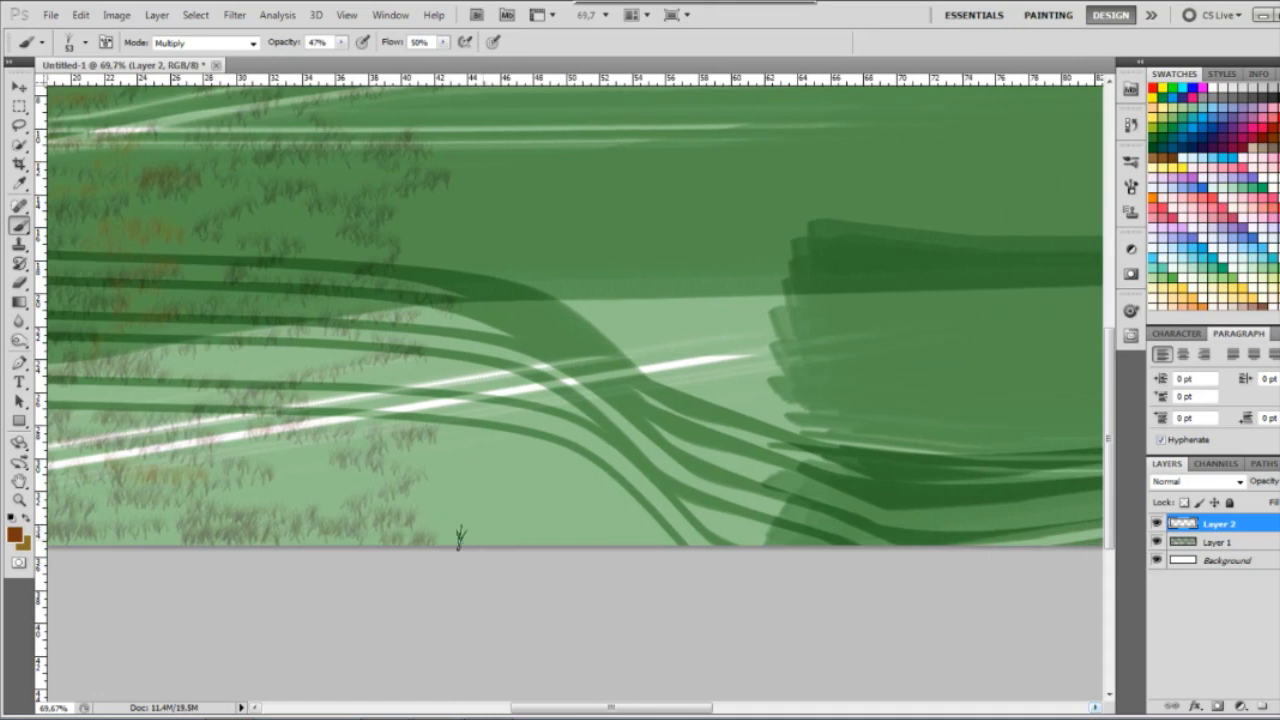
mouse_move(460, 537)
mouse_down()
mouse_move(540, 540)
mouse_move(600, 372)
mouse_move(572, 268)
mouse_up()
scroll(621, 310, up, 5)
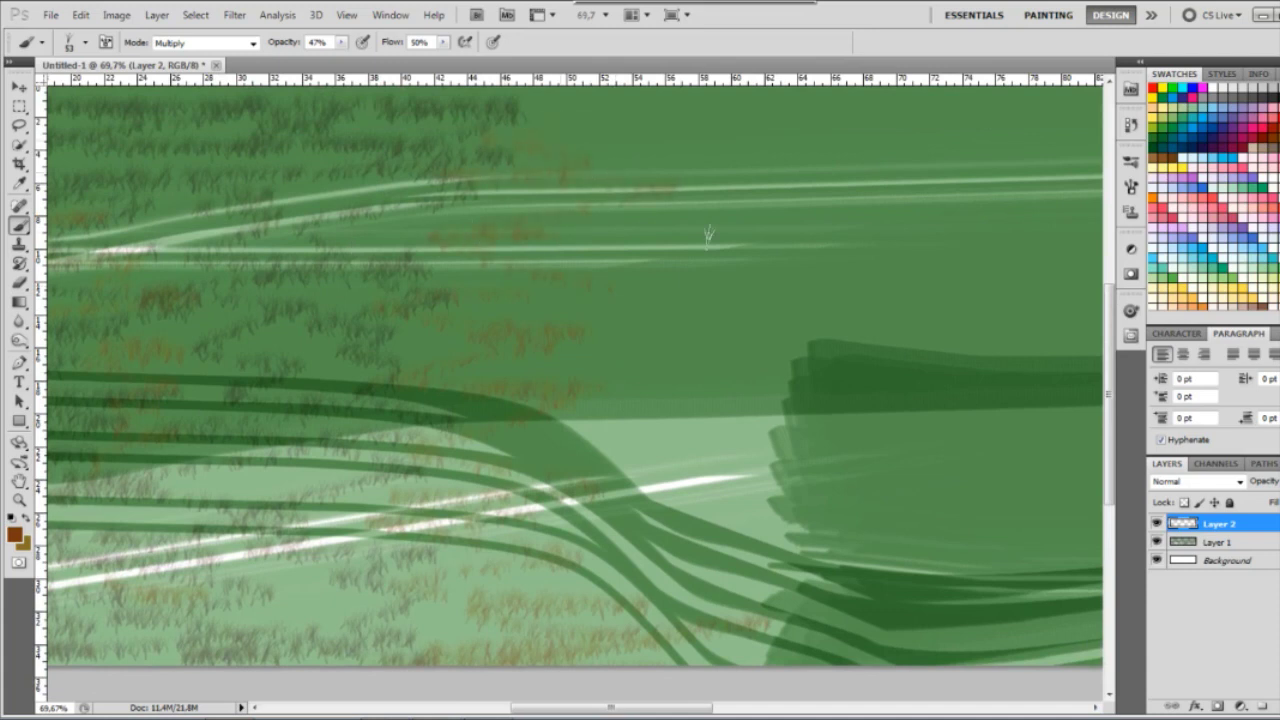
scroll(708, 235, up, 2)
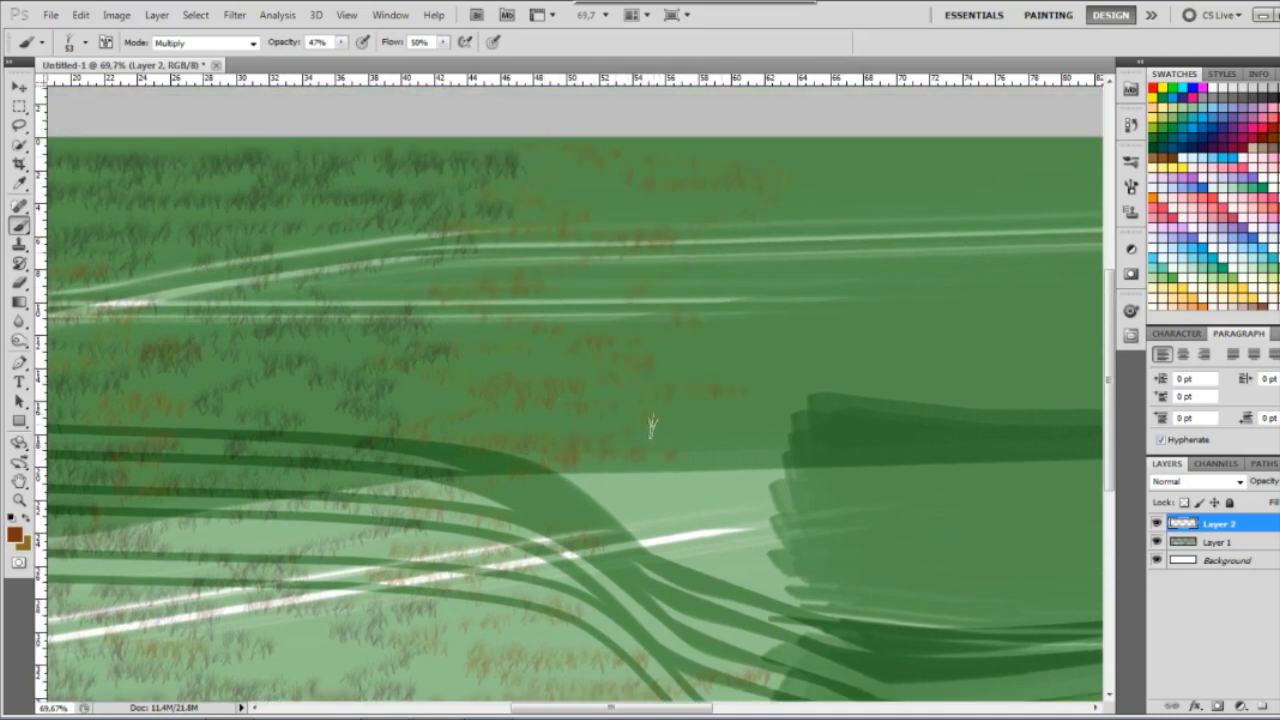
scroll(652, 427, down, 5)
mouse_move(751, 372)
mouse_down()
mouse_move(690, 428)
mouse_move(480, 446)
mouse_move(660, 524)
mouse_up()
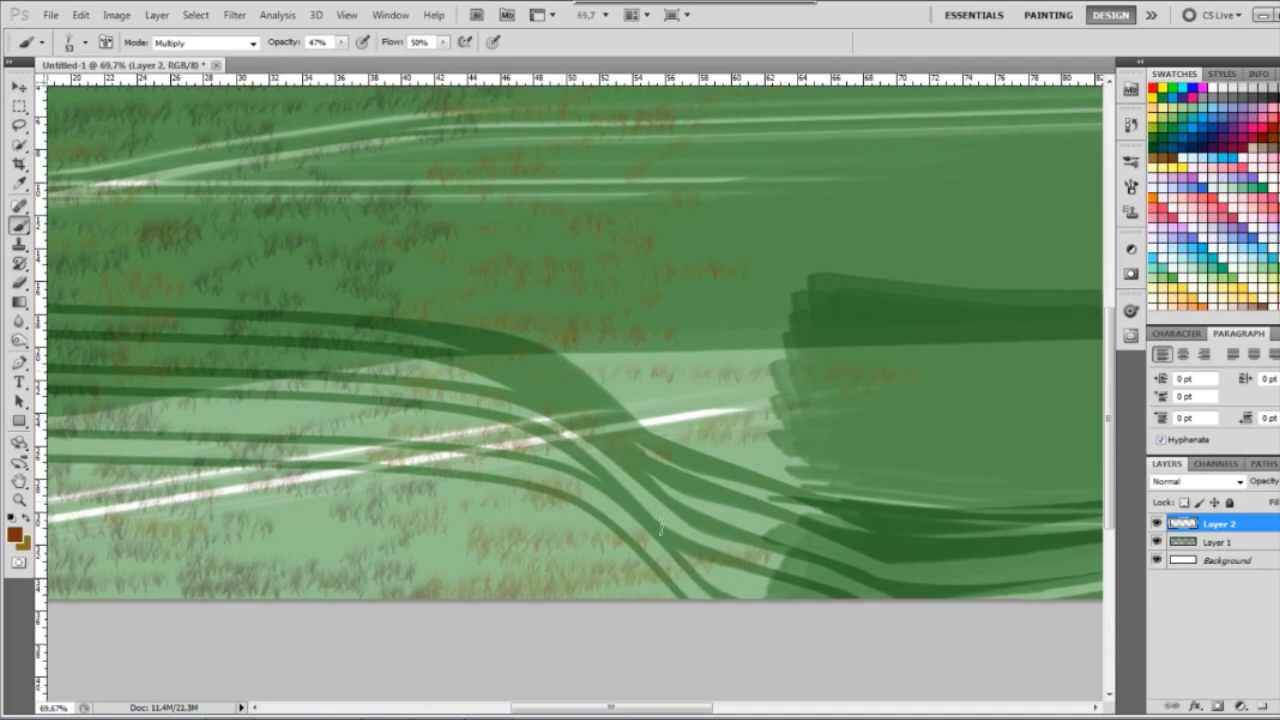
Step: Choose the 112 curved-blade brush tip and paint larger brown grass patches around the start of the dark green band
click(86, 42)
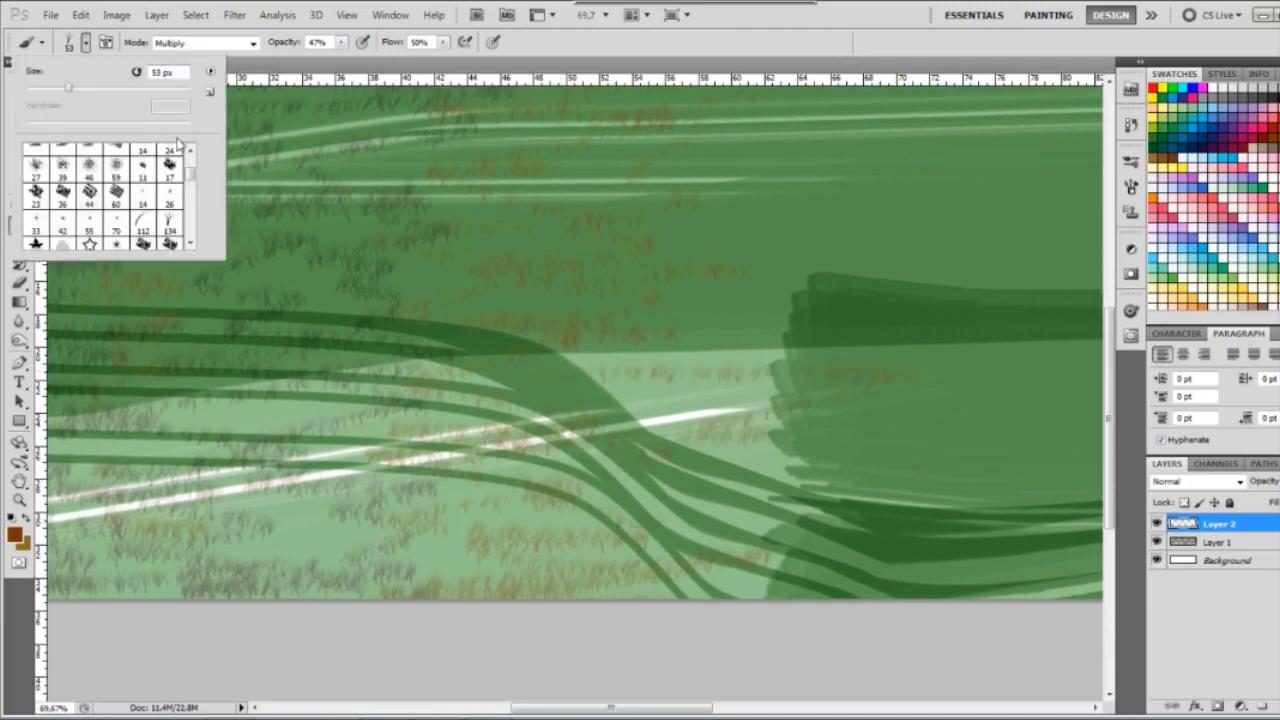
click(145, 222)
click(845, 570)
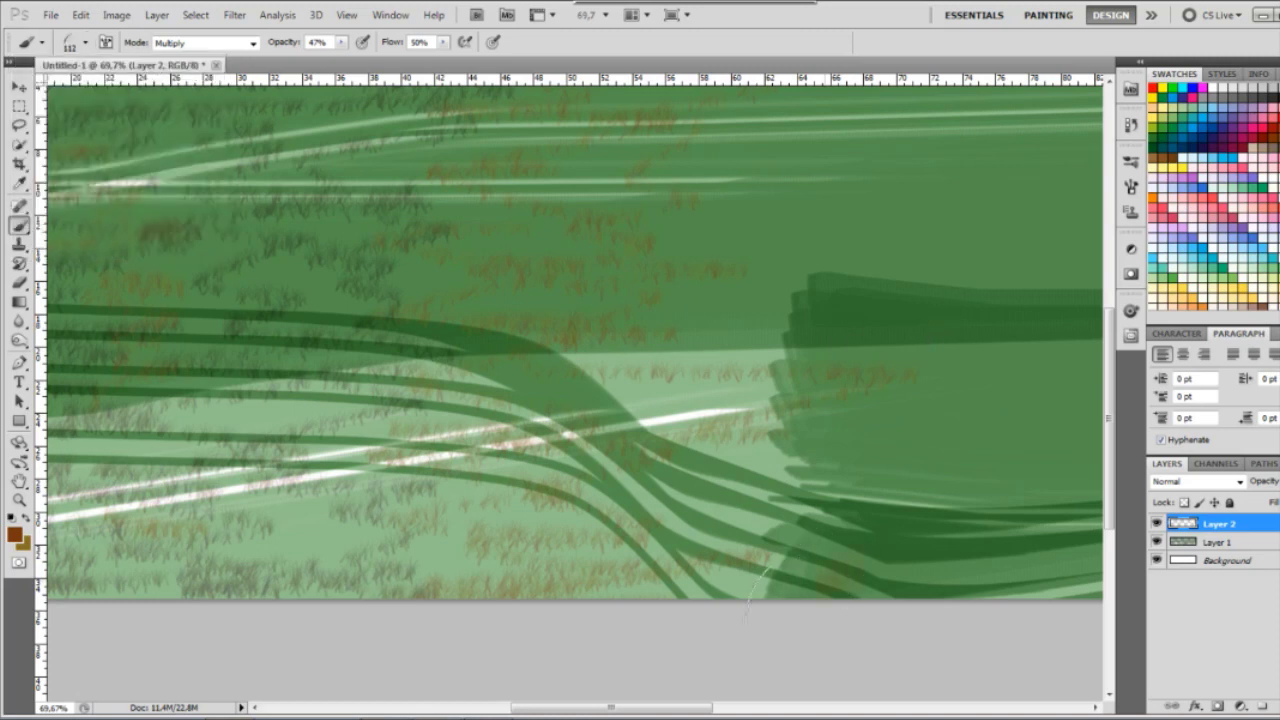
mouse_move(757, 588)
mouse_down()
mouse_move(985, 573)
mouse_move(942, 573)
mouse_move(890, 511)
mouse_move(925, 479)
mouse_move(899, 467)
mouse_move(867, 371)
mouse_move(767, 304)
mouse_move(752, 251)
mouse_up()
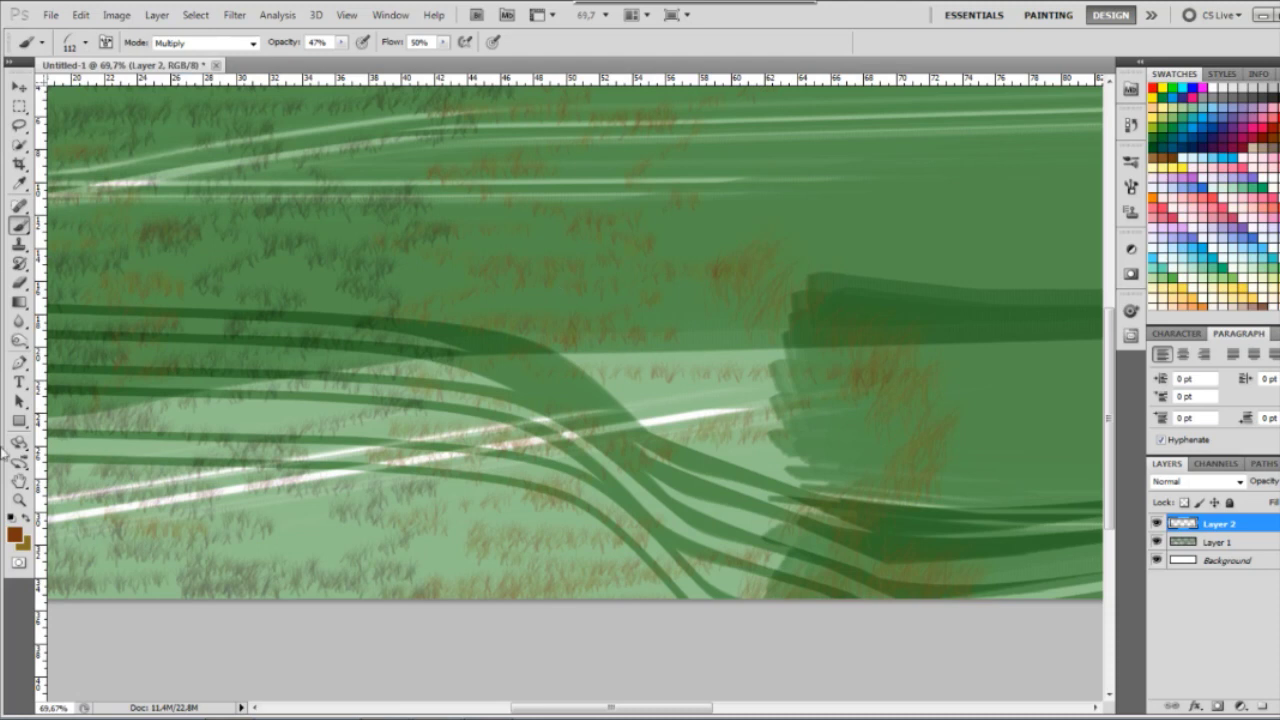
Step: Set the foreground color to violet #430c76 and paint patches of curved blades beside the large brown ones
click(15, 536)
click(952, 389)
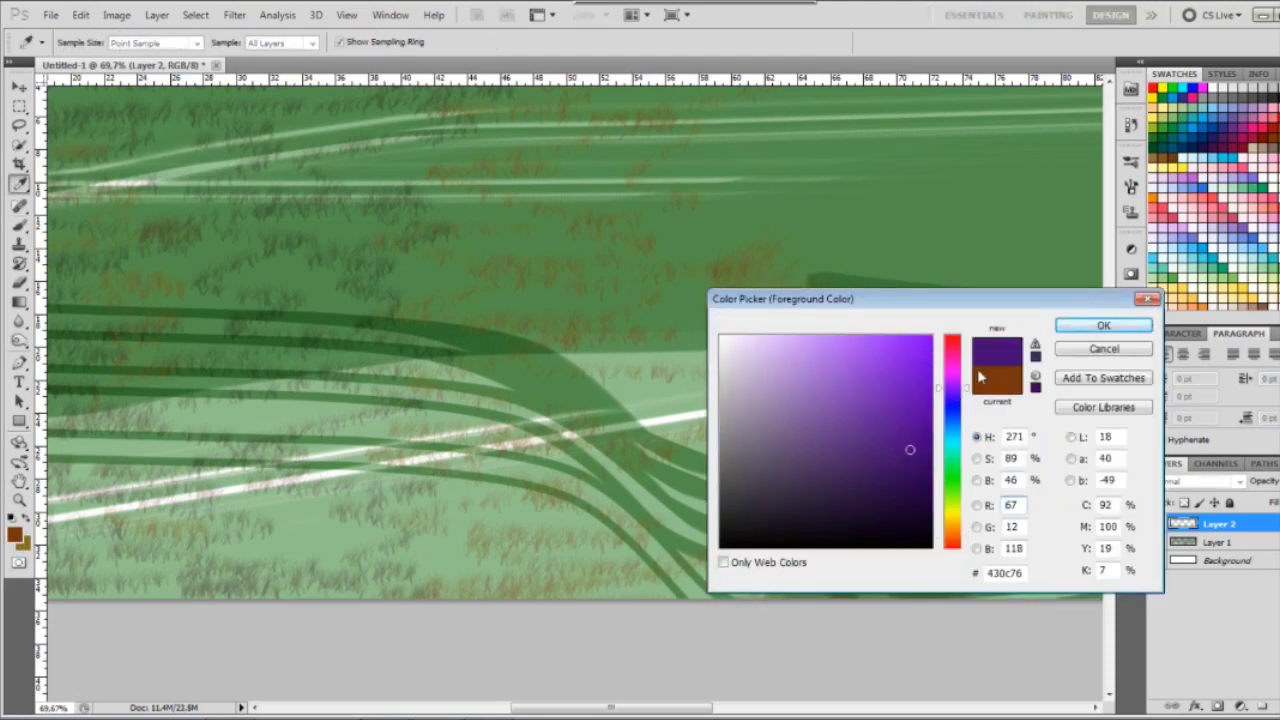
click(1080, 327)
mouse_move(826, 215)
mouse_down()
mouse_move(836, 120)
mouse_move(956, 137)
mouse_move(914, 246)
mouse_move(913, 290)
mouse_move(1003, 473)
mouse_move(909, 535)
mouse_move(960, 585)
mouse_up()
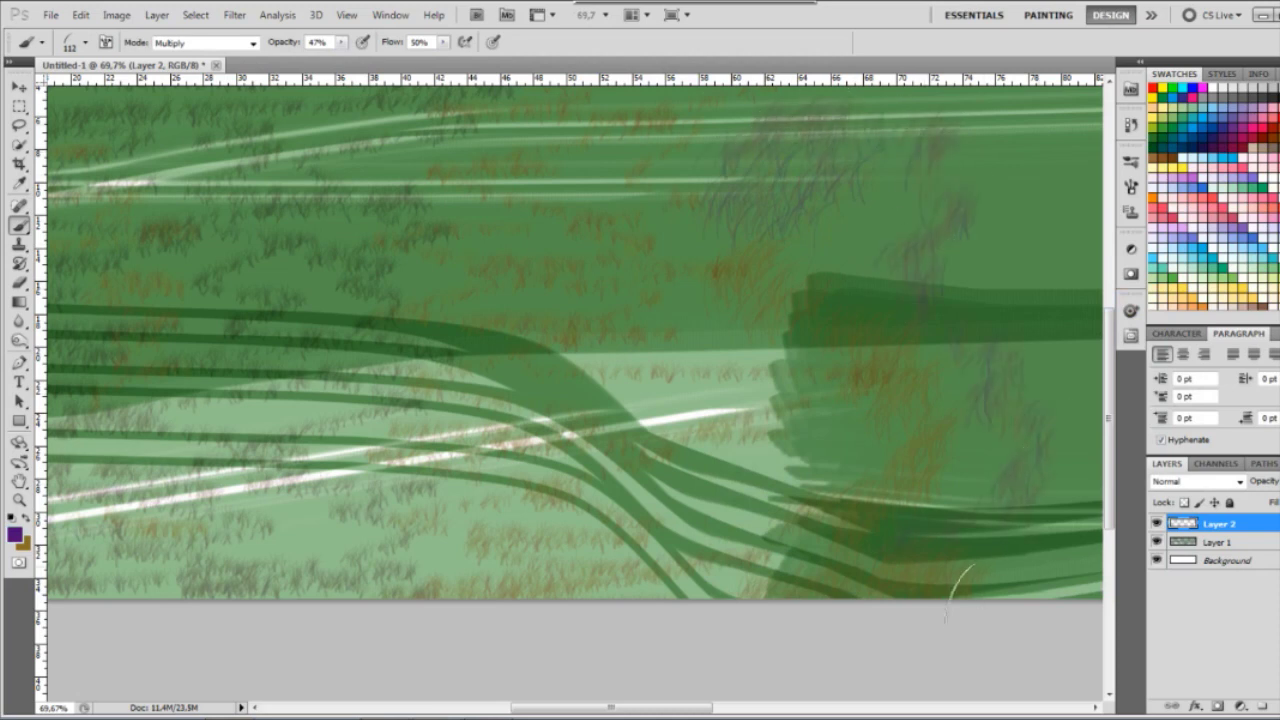
Step: Reduce the curved-blade brush to 87 px and paint rows of violet grass across the canvas section right of the large patches
click(1096, 707)
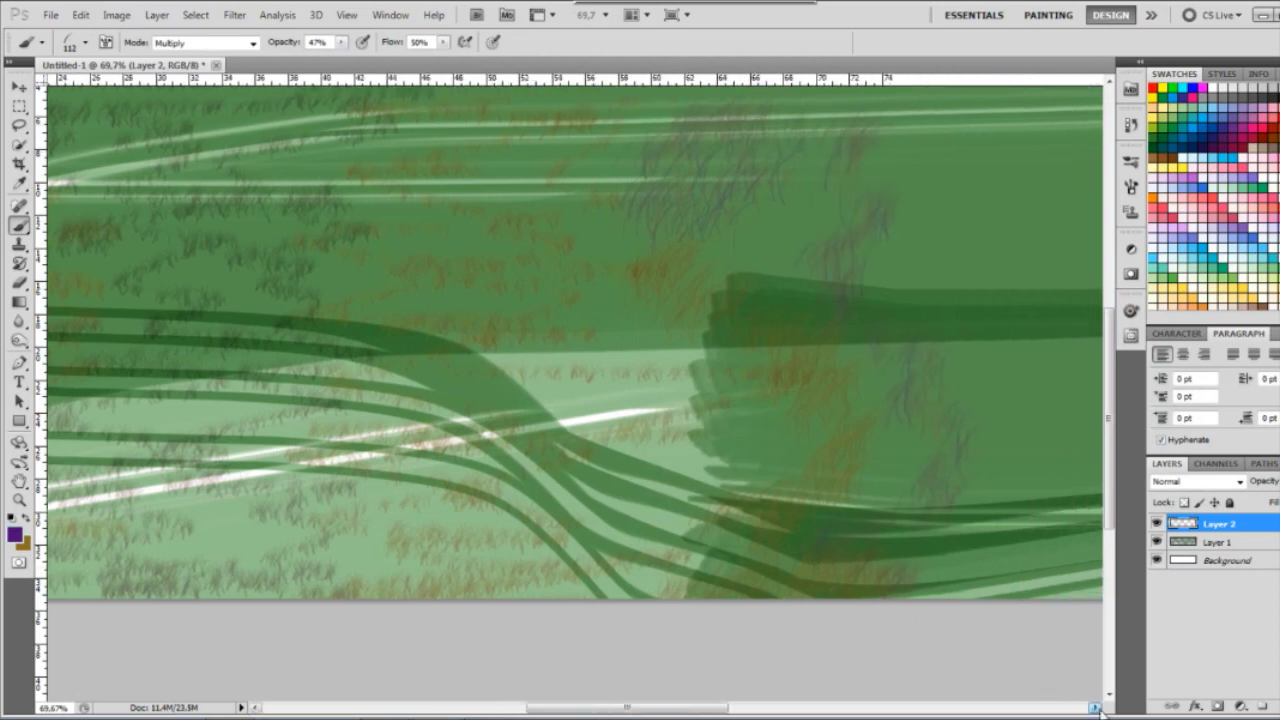
drag(1096, 707, 1096, 707)
click(86, 44)
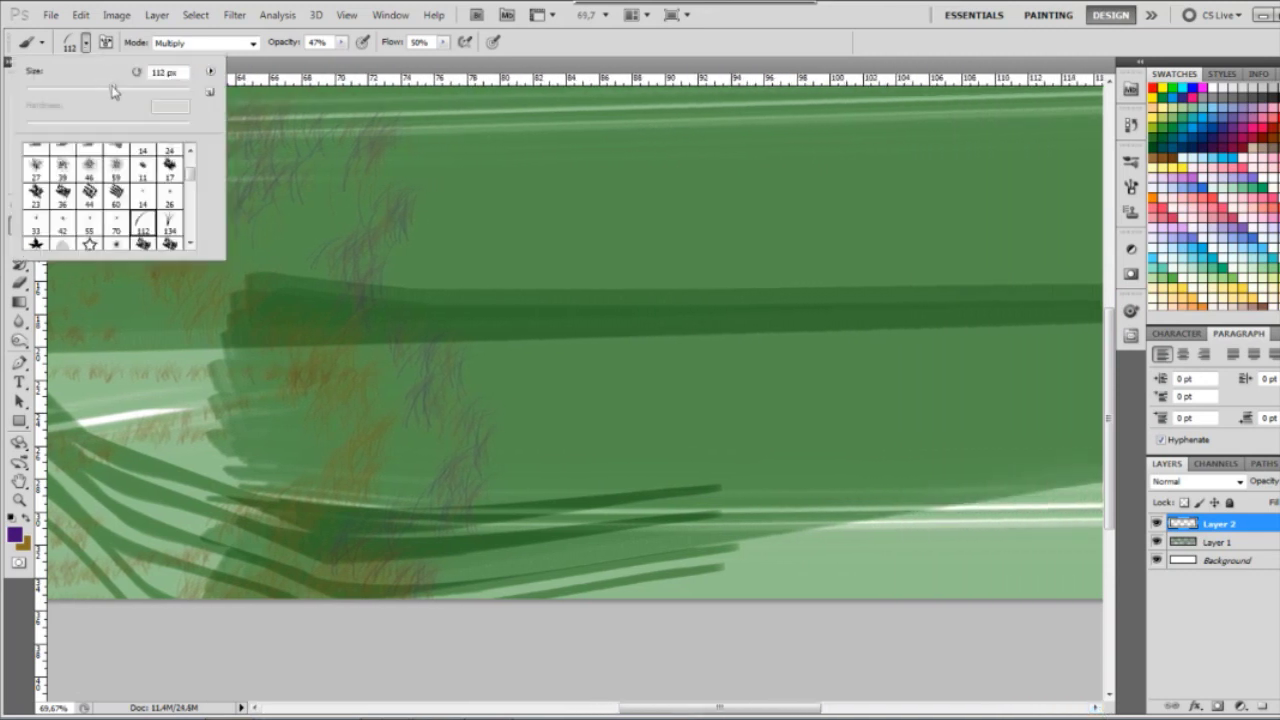
click(533, 566)
drag(545, 580, 790, 580)
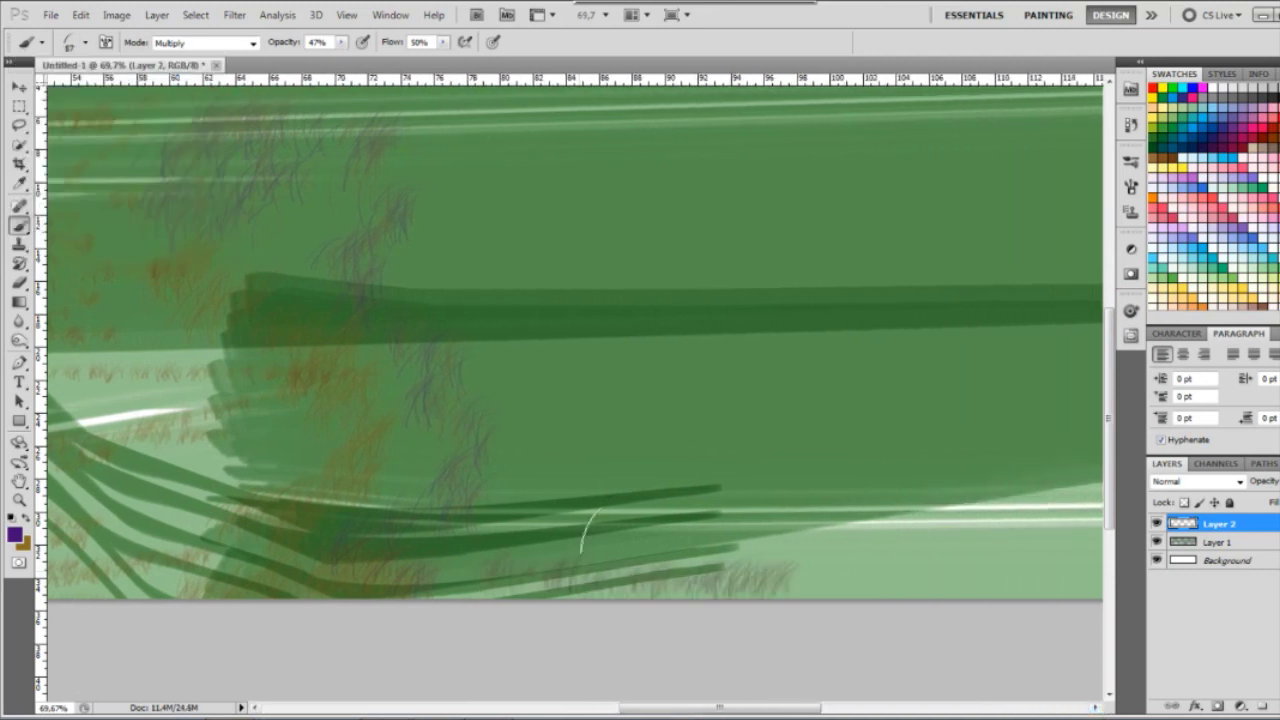
mouse_move(505, 412)
mouse_down()
mouse_move(525, 338)
mouse_move(422, 287)
mouse_up()
mouse_move(445, 190)
mouse_down()
mouse_move(505, 148)
mouse_move(552, 178)
mouse_up()
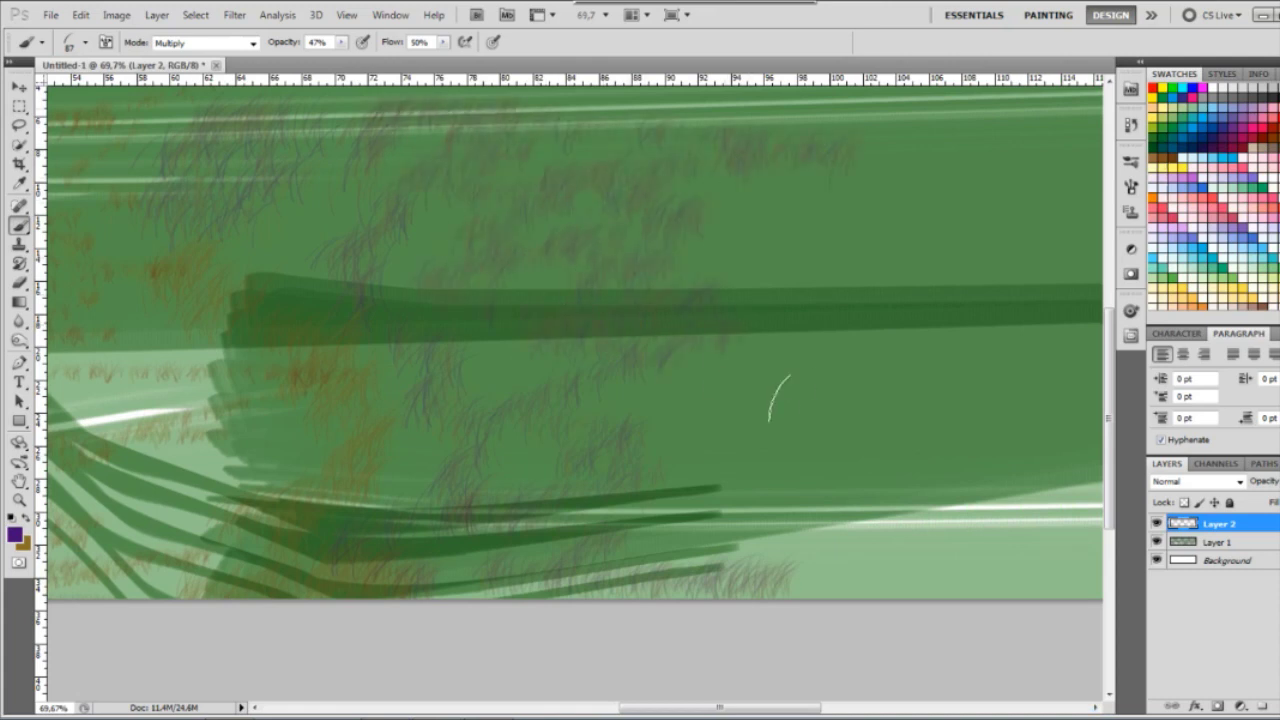
mouse_move(728, 494)
mouse_down()
mouse_move(895, 577)
mouse_move(997, 590)
mouse_move(934, 362)
mouse_move(976, 271)
mouse_move(886, 200)
mouse_up()
Step: Switch to the 134 grass brush tip at 66 px and add small violet tufts at the right end of the violet grass
click(70, 43)
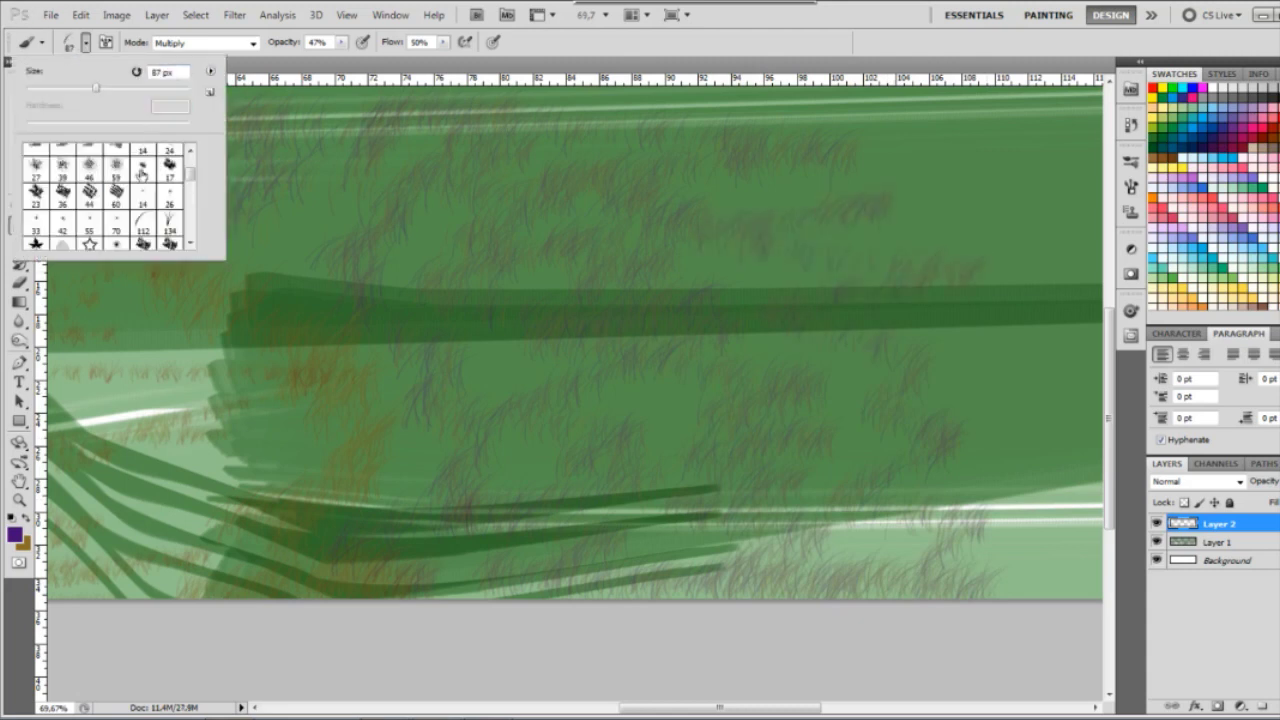
click(172, 222)
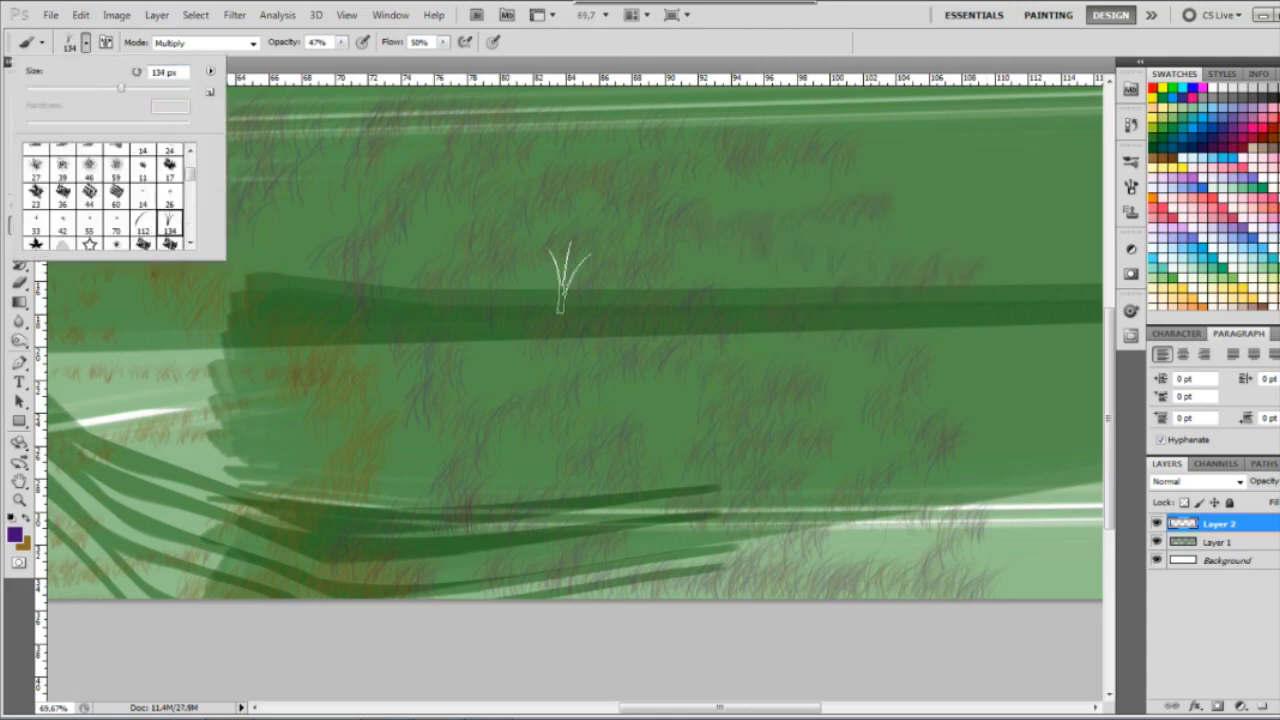
drag(122, 90, 79, 88)
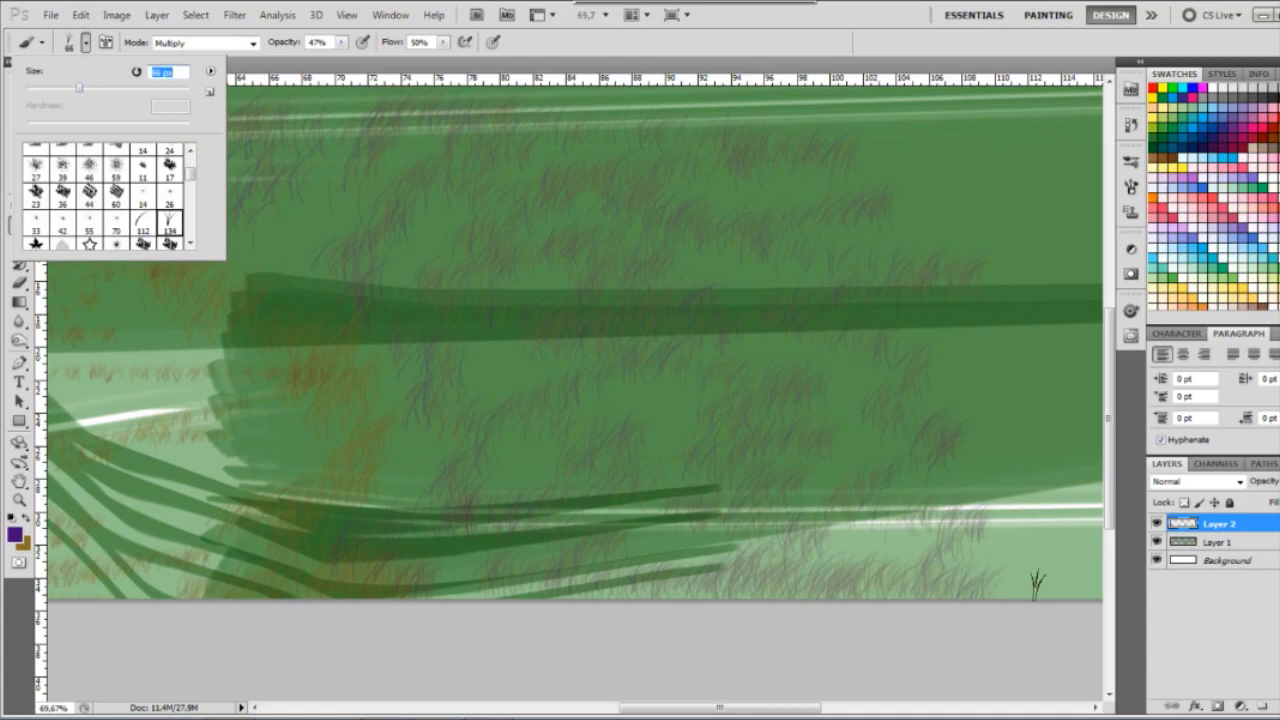
click(1036, 585)
Step: Set the foreground color to a bright olive yellow with a hue of 62°
click(15, 535)
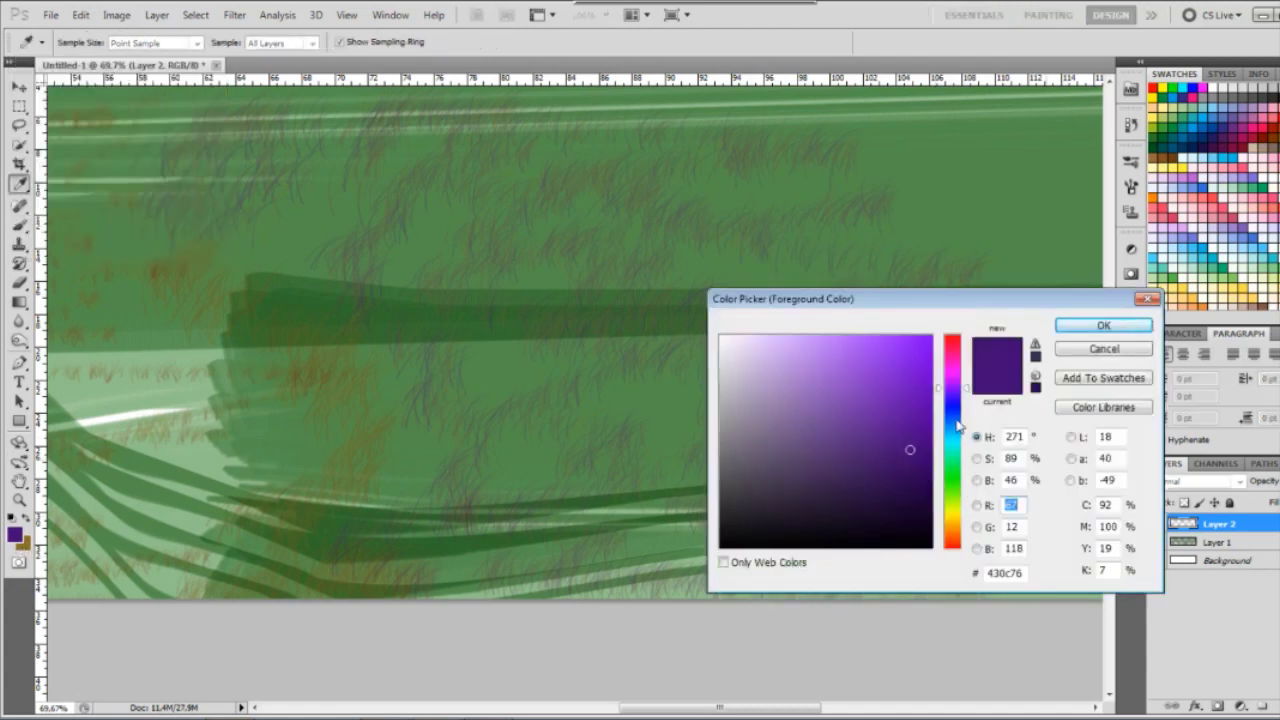
click(959, 512)
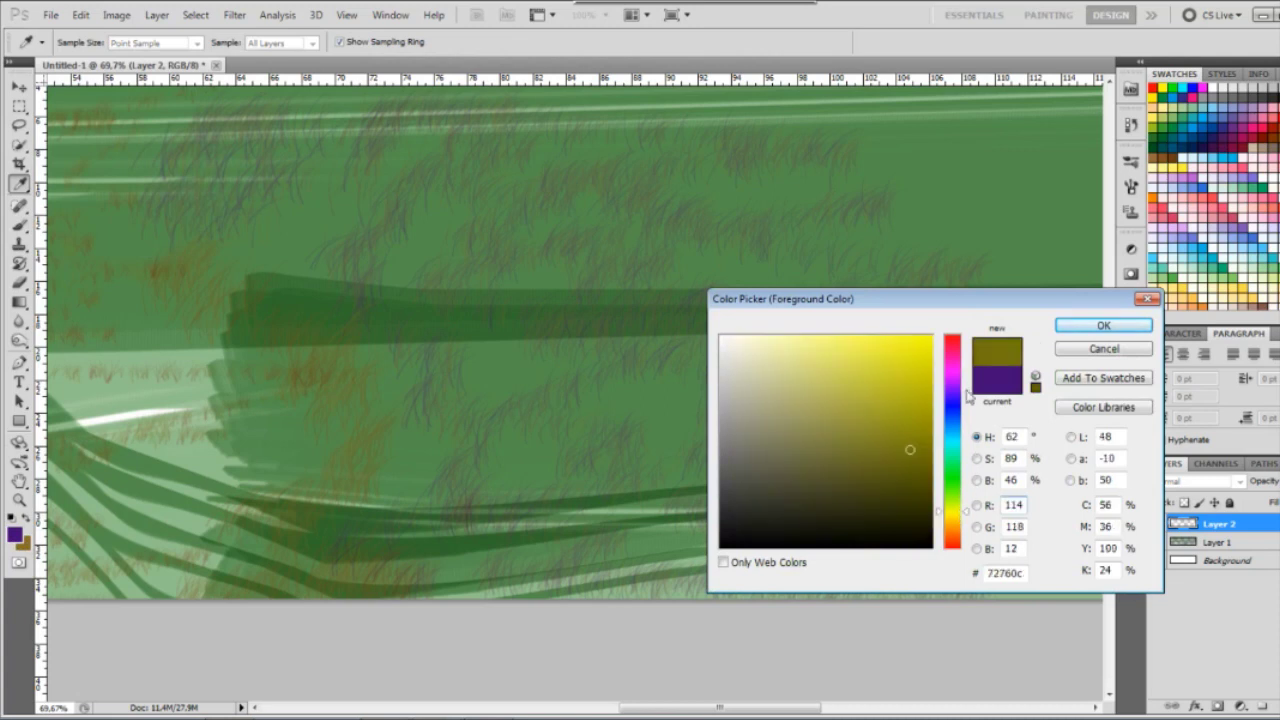
click(902, 390)
click(1070, 328)
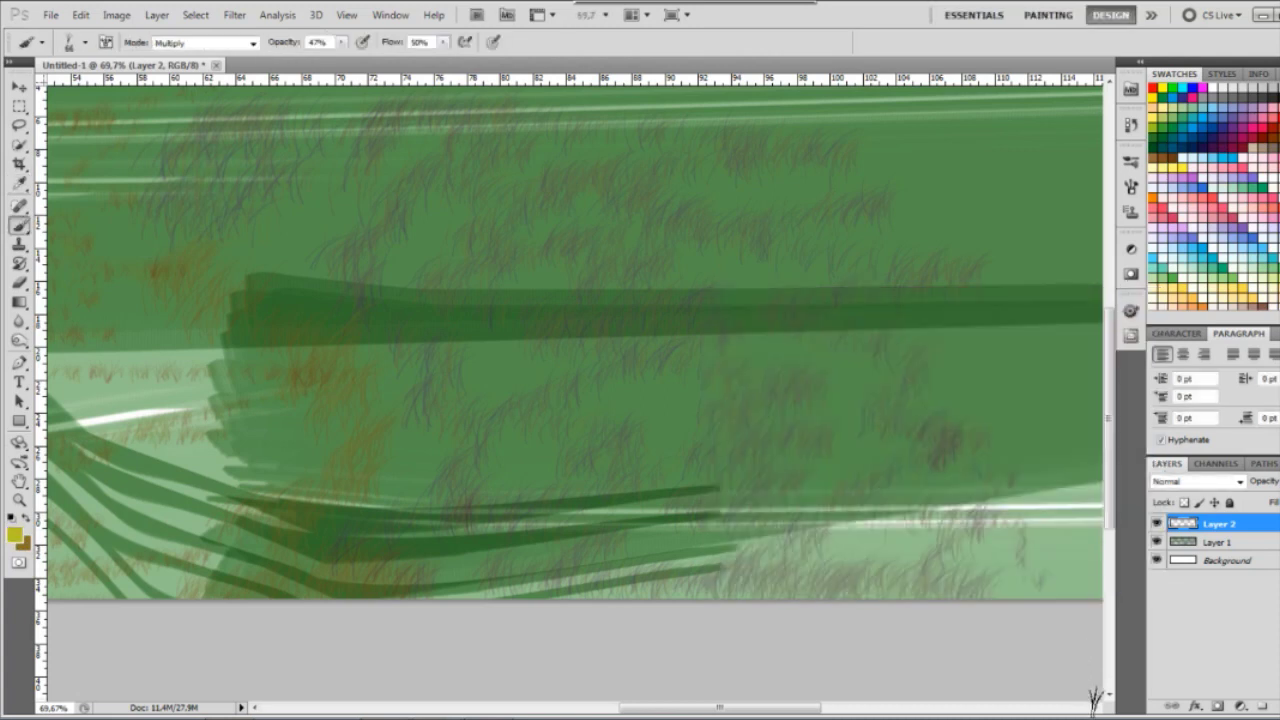
Step: Paint rows of yellow grass tufts from the edge of the violet grass to the canvas's right end
drag(1096, 708, 1096, 708)
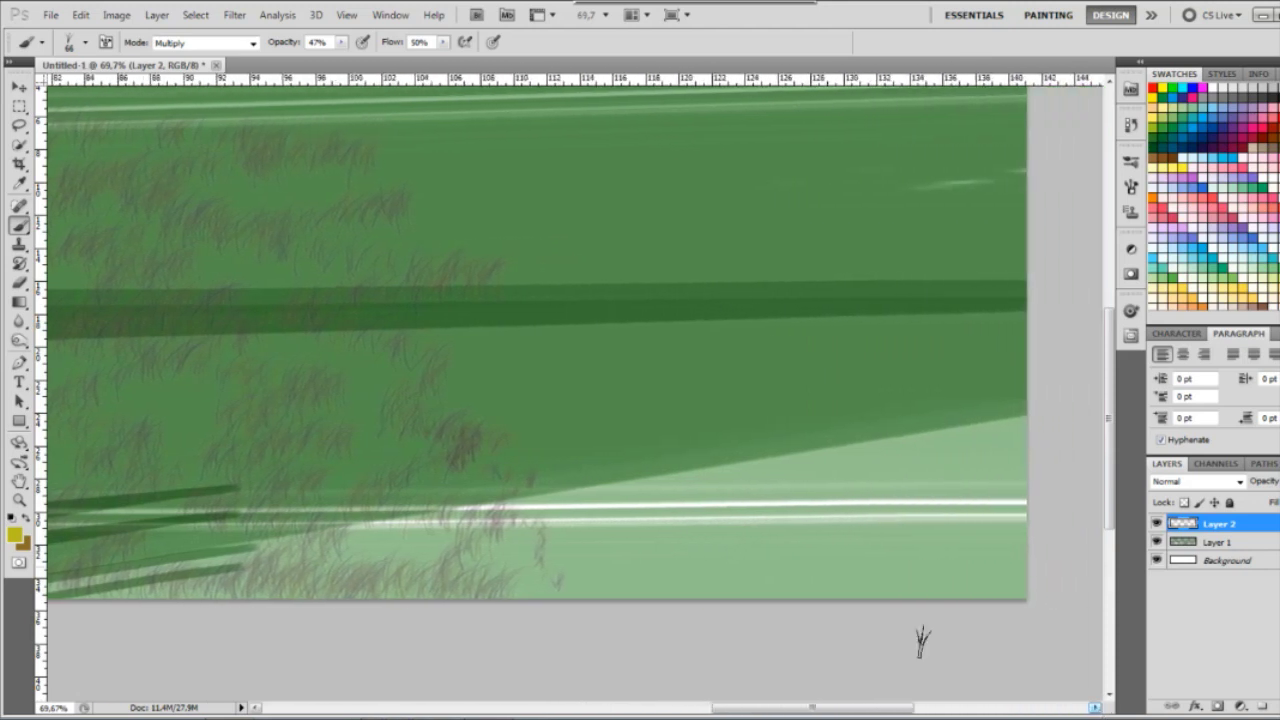
drag(525, 545, 522, 488)
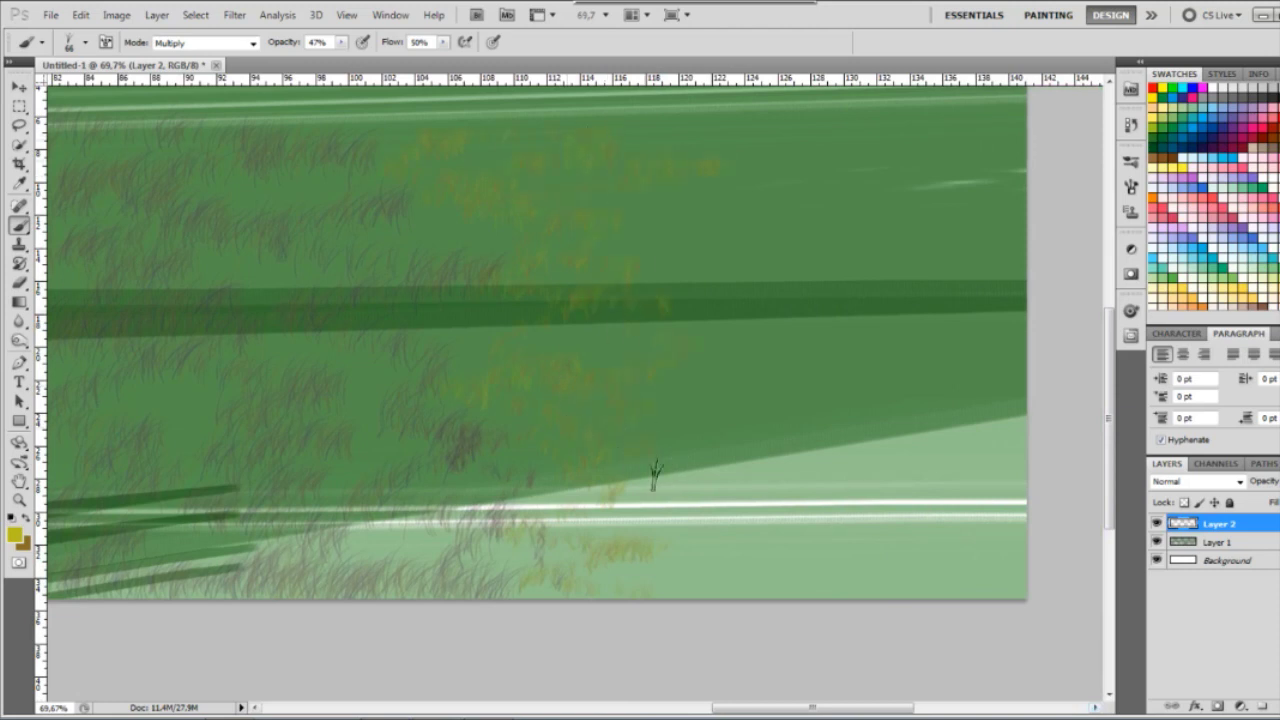
mouse_move(655, 475)
mouse_down()
mouse_move(695, 560)
mouse_move(688, 587)
mouse_move(814, 570)
mouse_move(740, 497)
mouse_move(611, 408)
mouse_move(720, 366)
mouse_move(686, 256)
mouse_move(641, 233)
mouse_up()
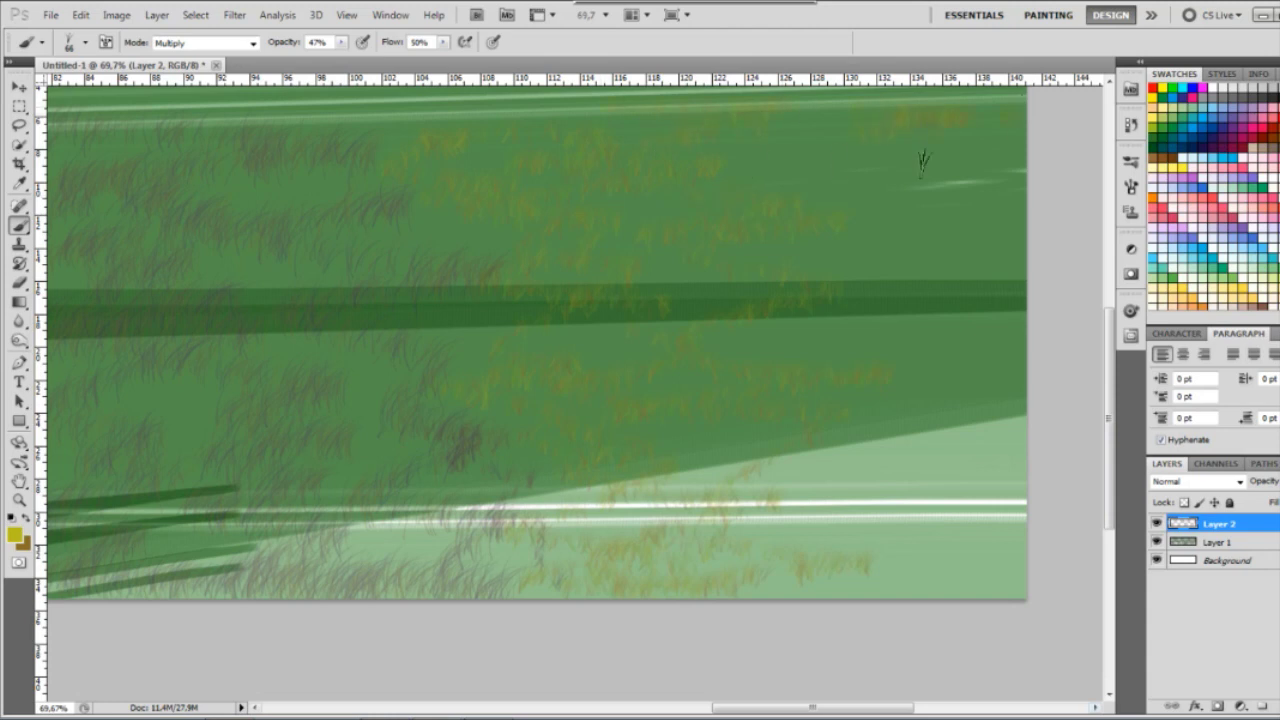
mouse_move(877, 490)
mouse_down()
mouse_move(793, 547)
mouse_move(906, 567)
mouse_move(849, 589)
mouse_move(931, 605)
mouse_up()
Step: Add sparse yellow tufts over the middle and left parts of the canvas and create a new layer above Layer 2
scroll(884, 688, left, 10)
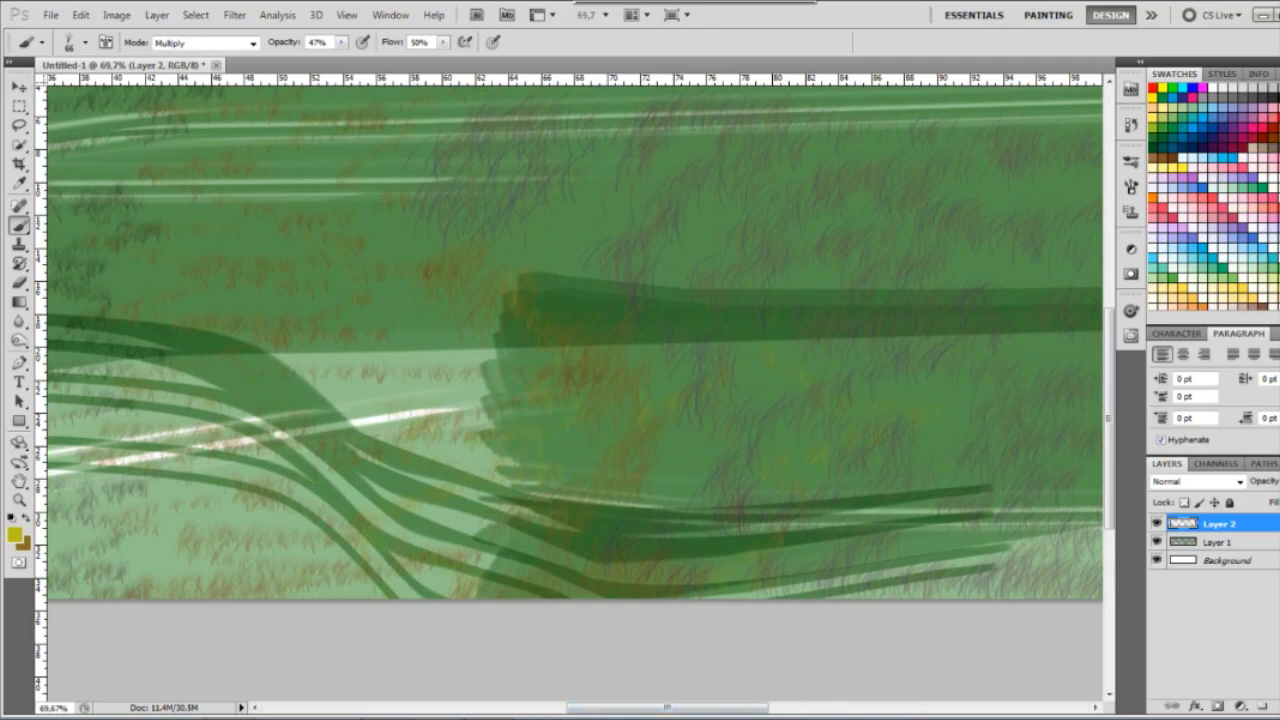
drag(634, 710, 484, 710)
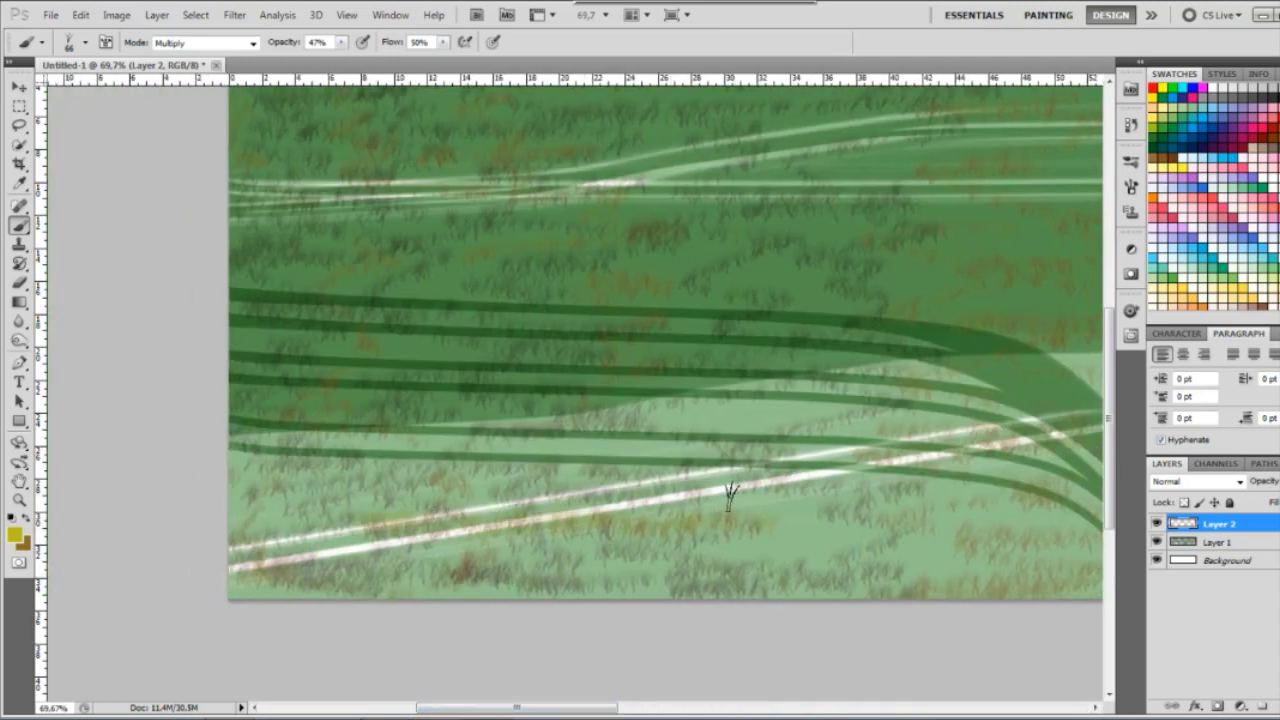
key(ctrl+shift+alt+n)
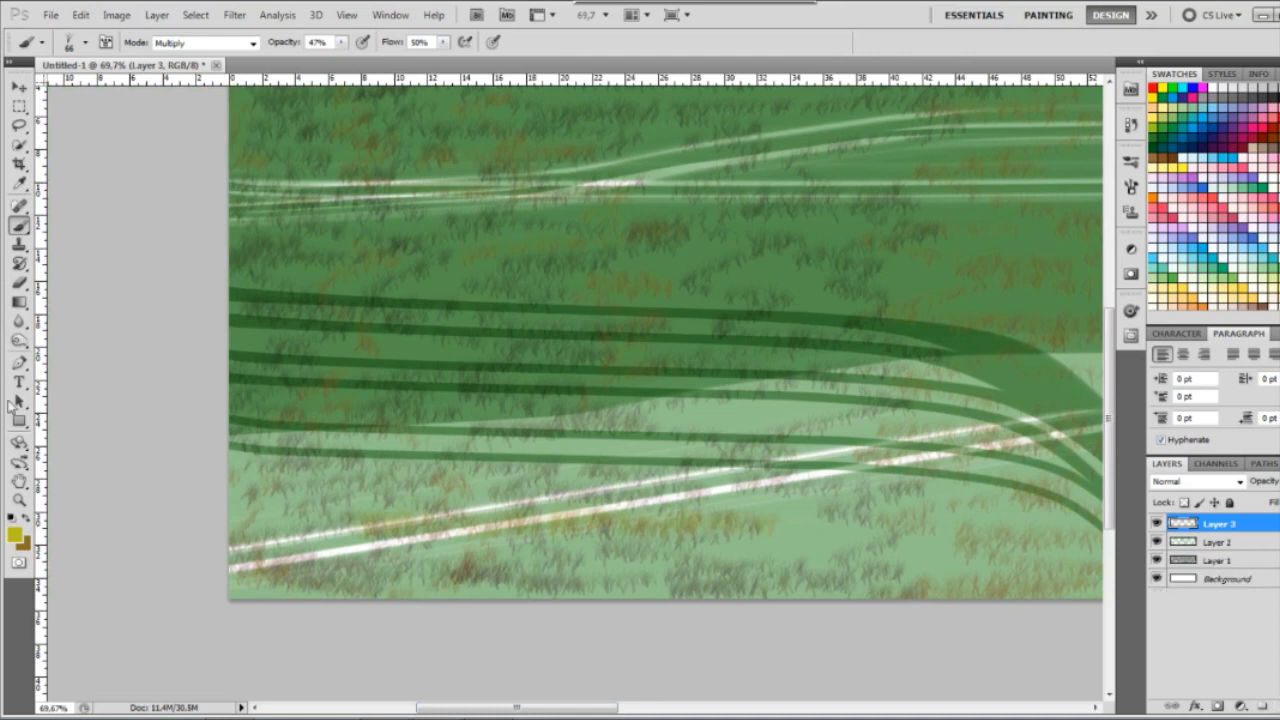
Step: Switch to the 59 brush tip at 152 px and paint a yellow band over the white diagonal streaks in the canvas's lower-left part
click(76, 46)
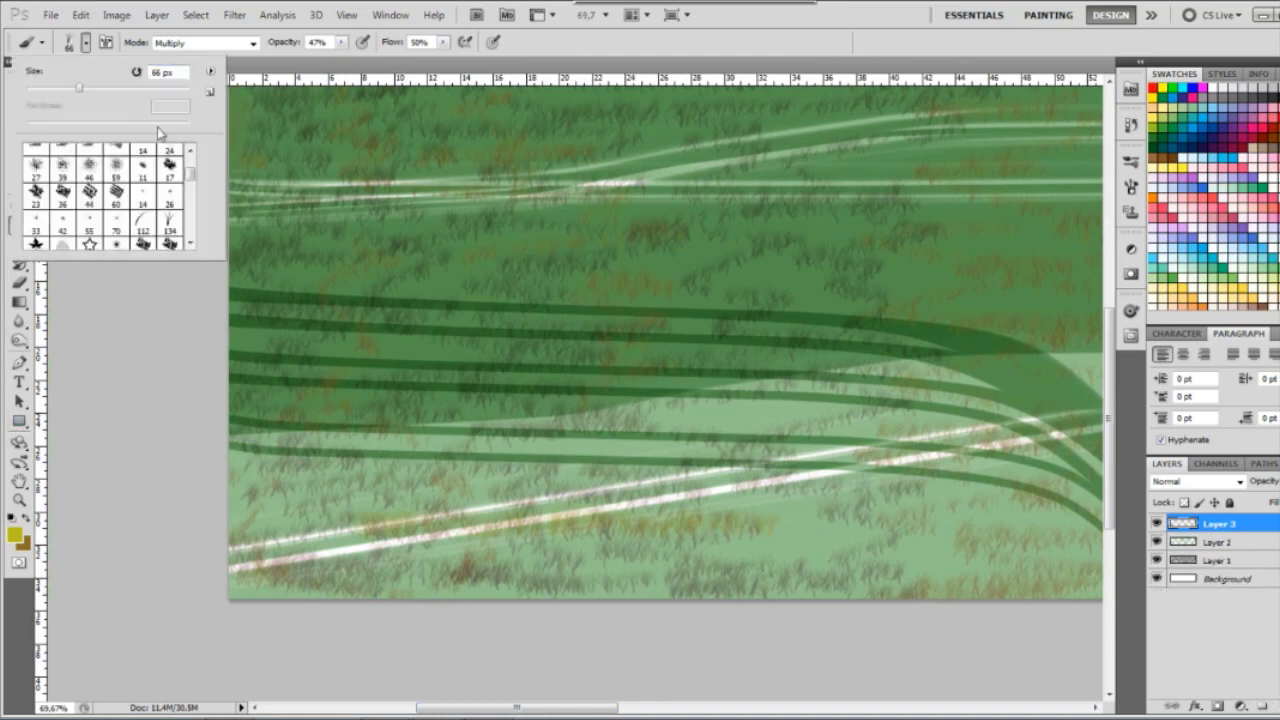
click(117, 166)
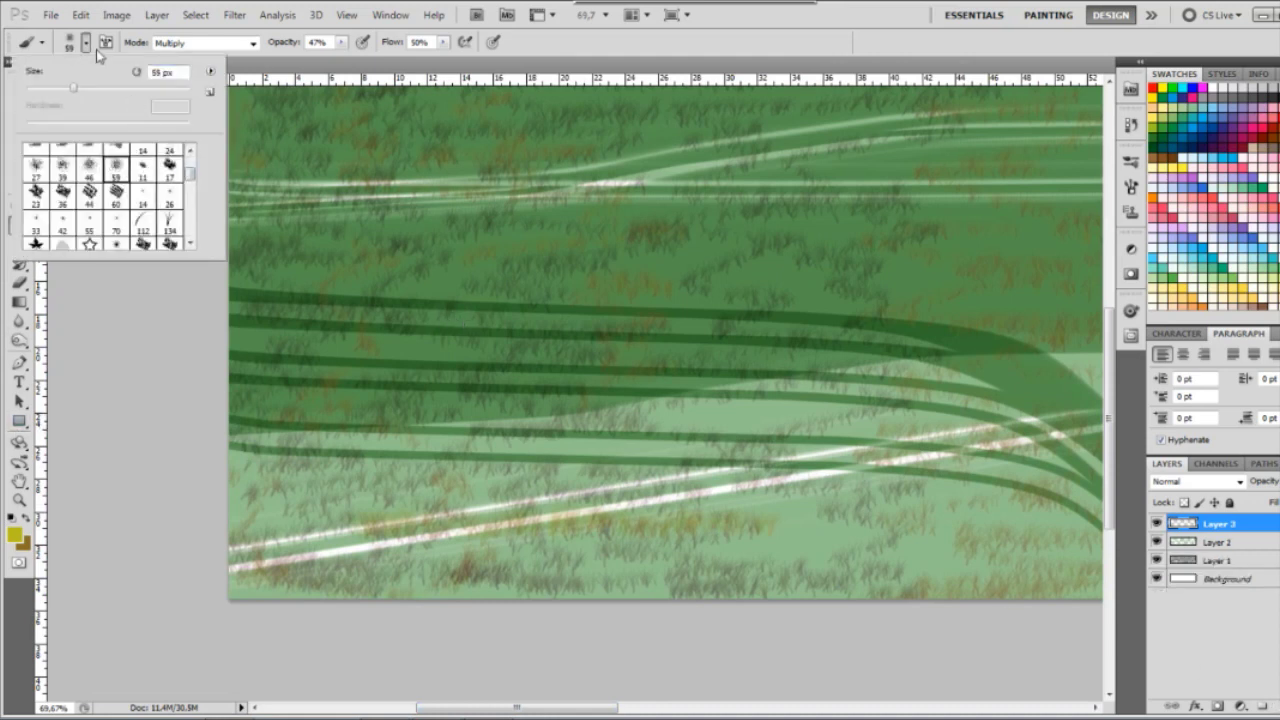
drag(76, 88, 128, 88)
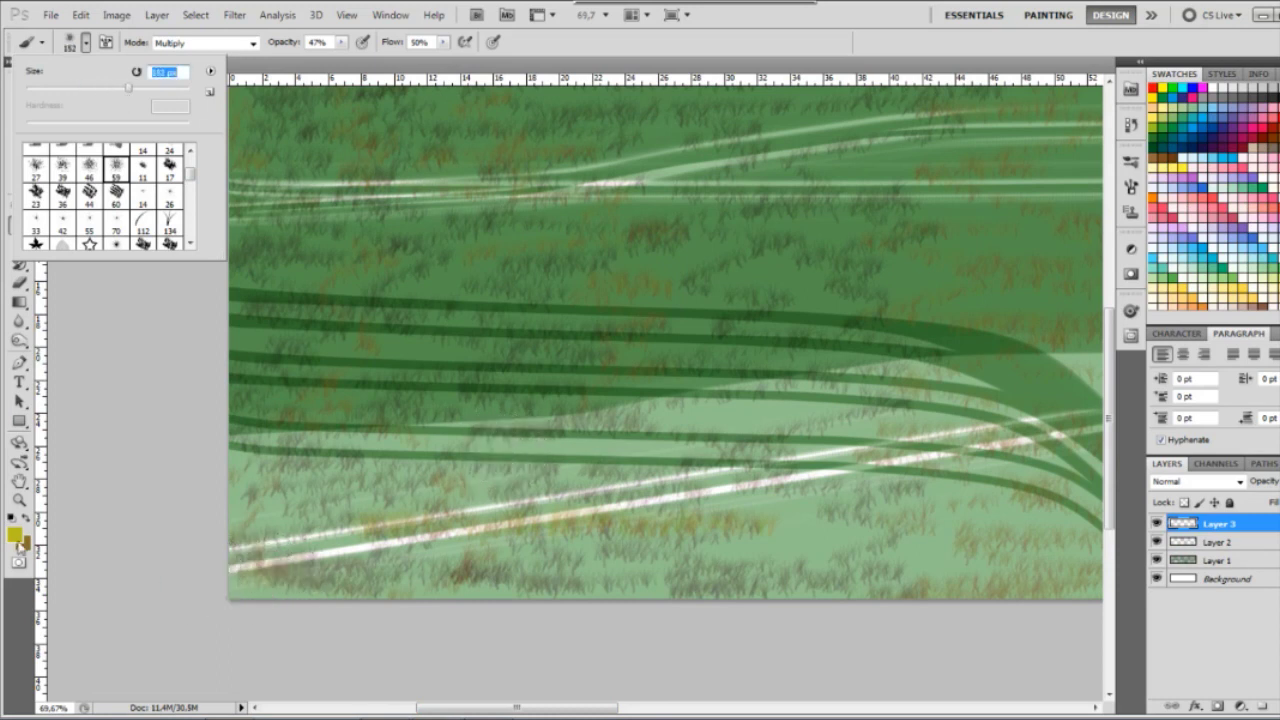
mouse_move(250, 565)
mouse_down()
mouse_move(431, 514)
mouse_move(886, 443)
mouse_up()
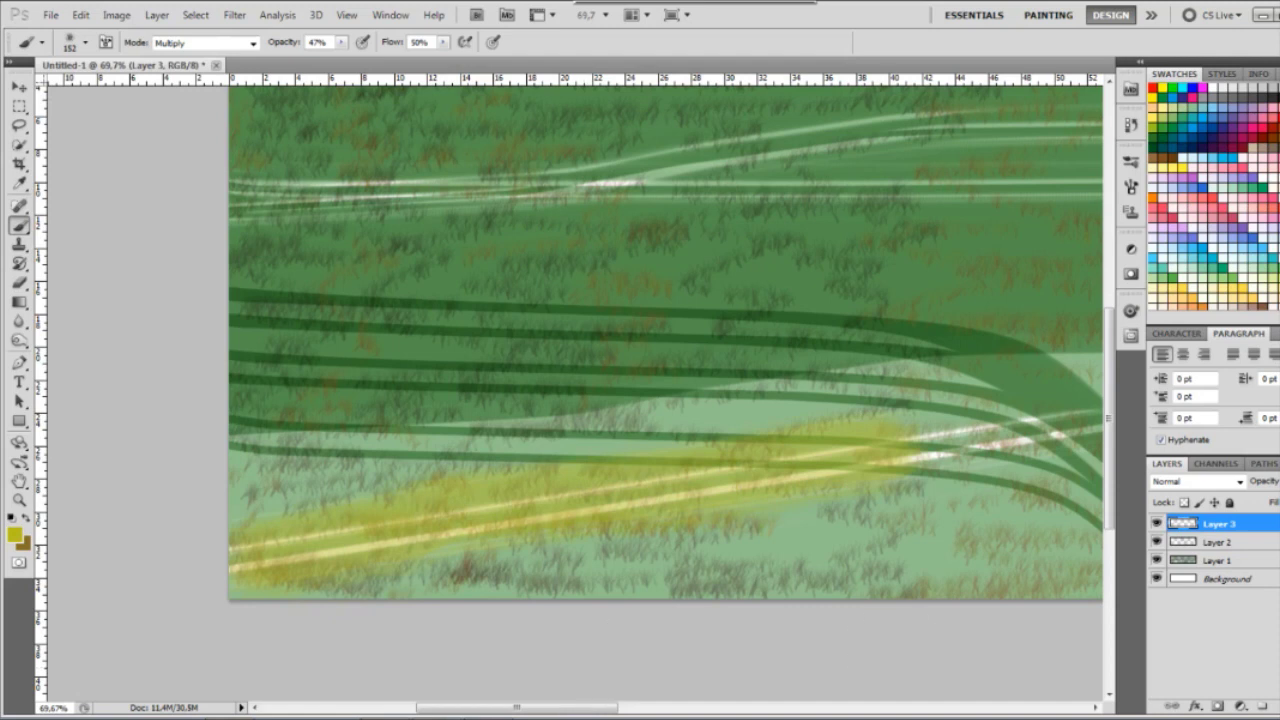
Step: Set the foreground color to a dark green with a hue of about 144°
click(1095, 707)
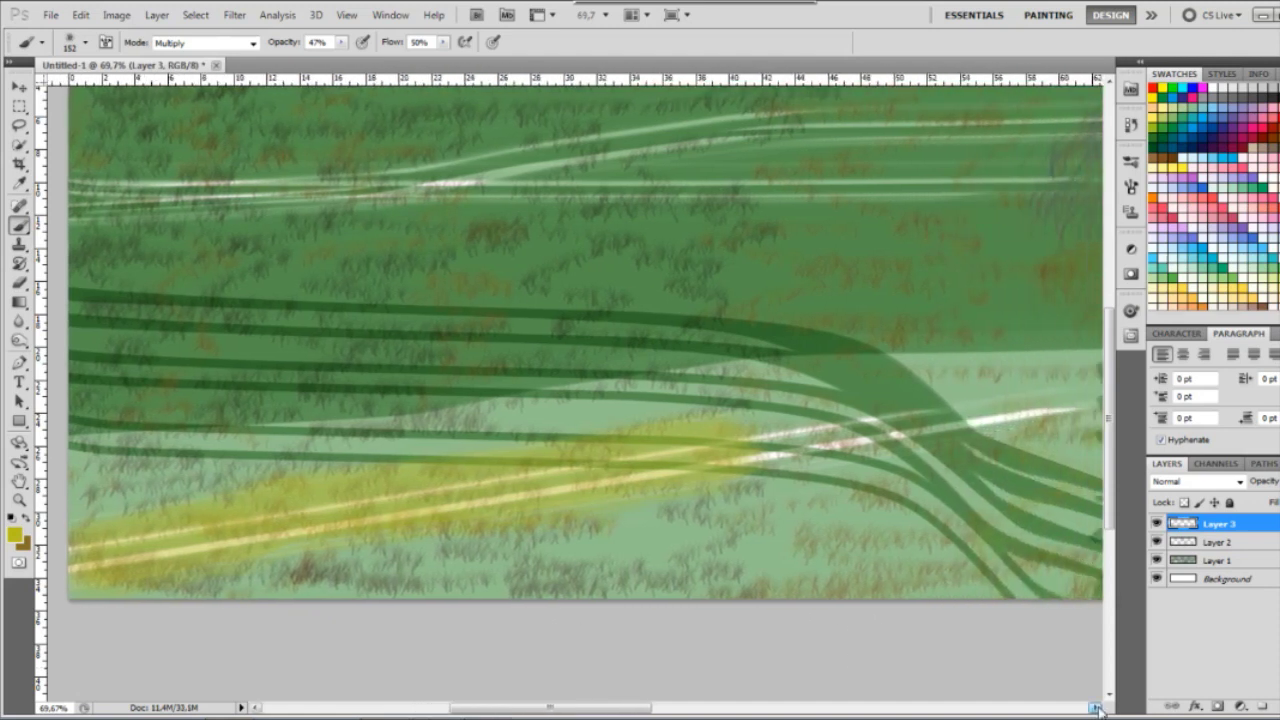
click(1095, 707)
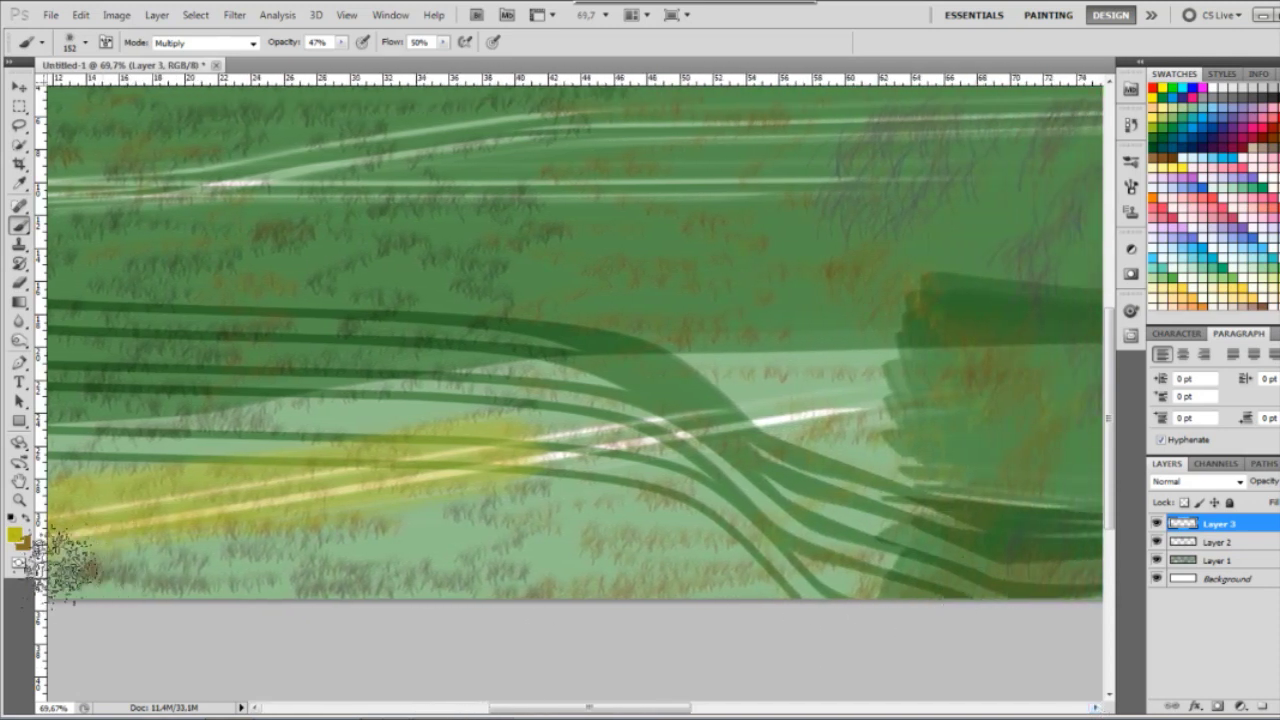
click(15, 536)
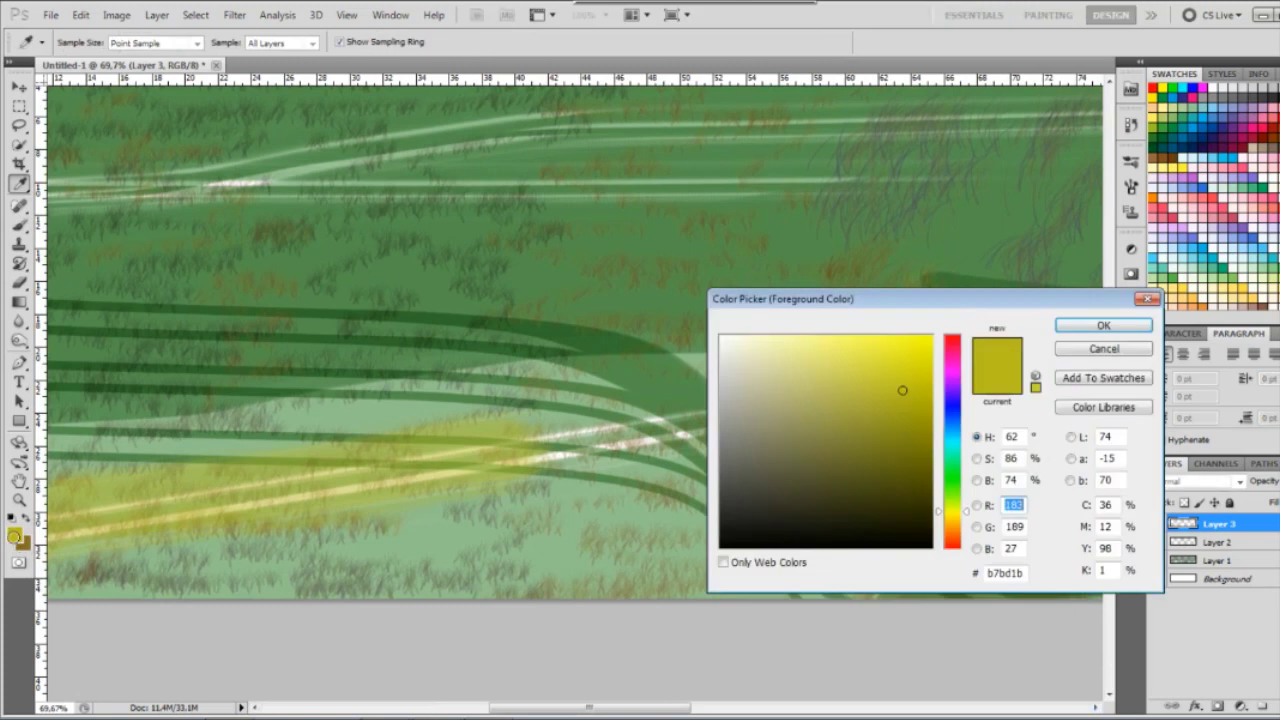
click(961, 420)
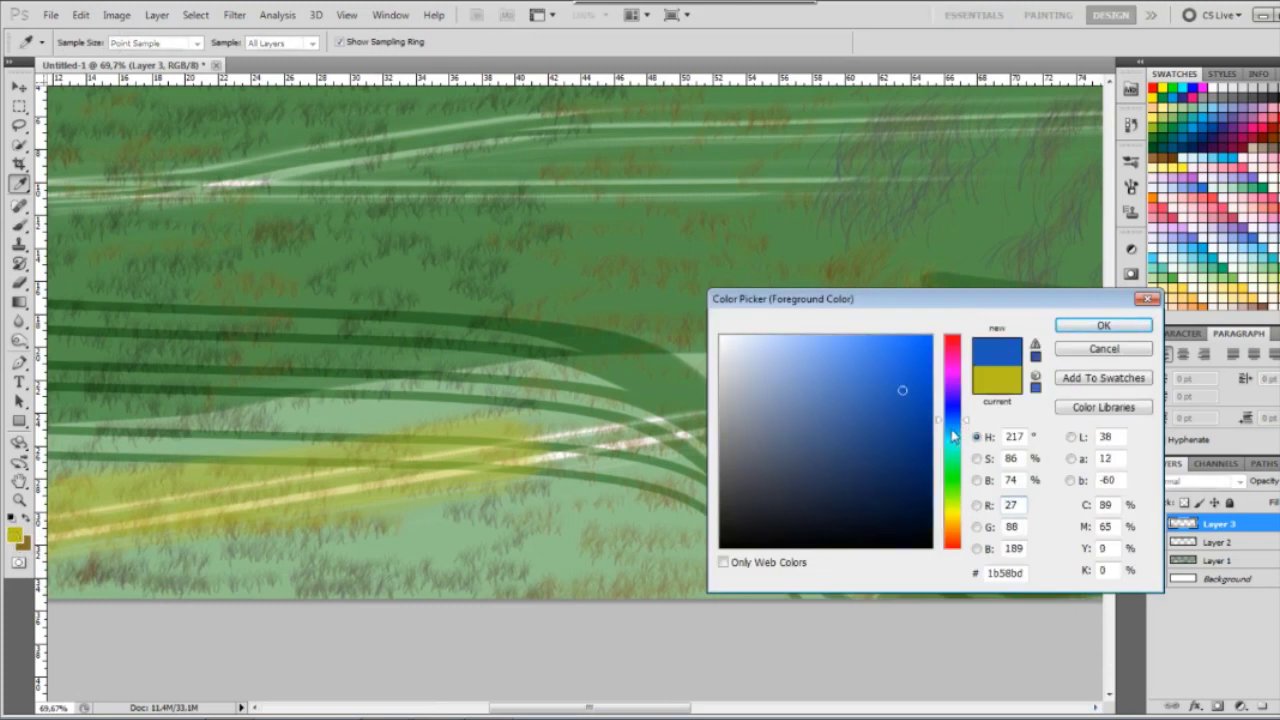
click(952, 464)
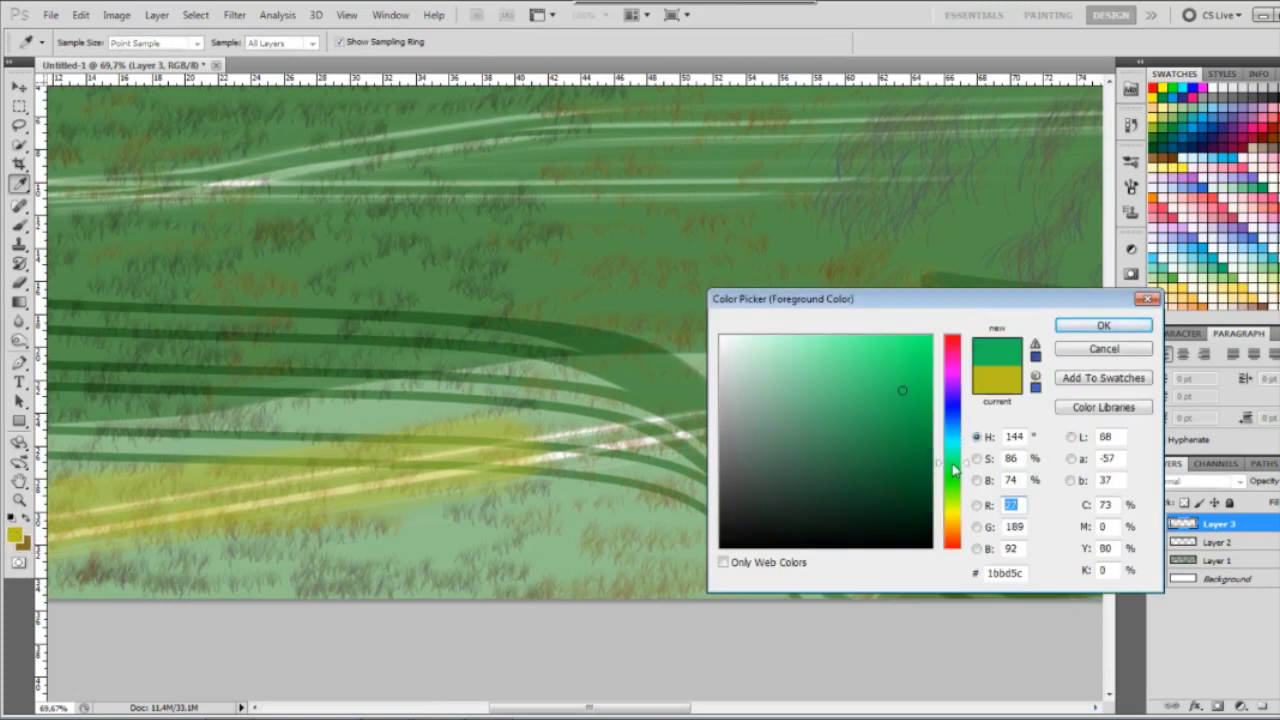
click(1102, 328)
Step: Paint dark green bands over the light streaks in the canvas's upper-left part and along the upper edge of its right half
scroll(875, 530, up, 5)
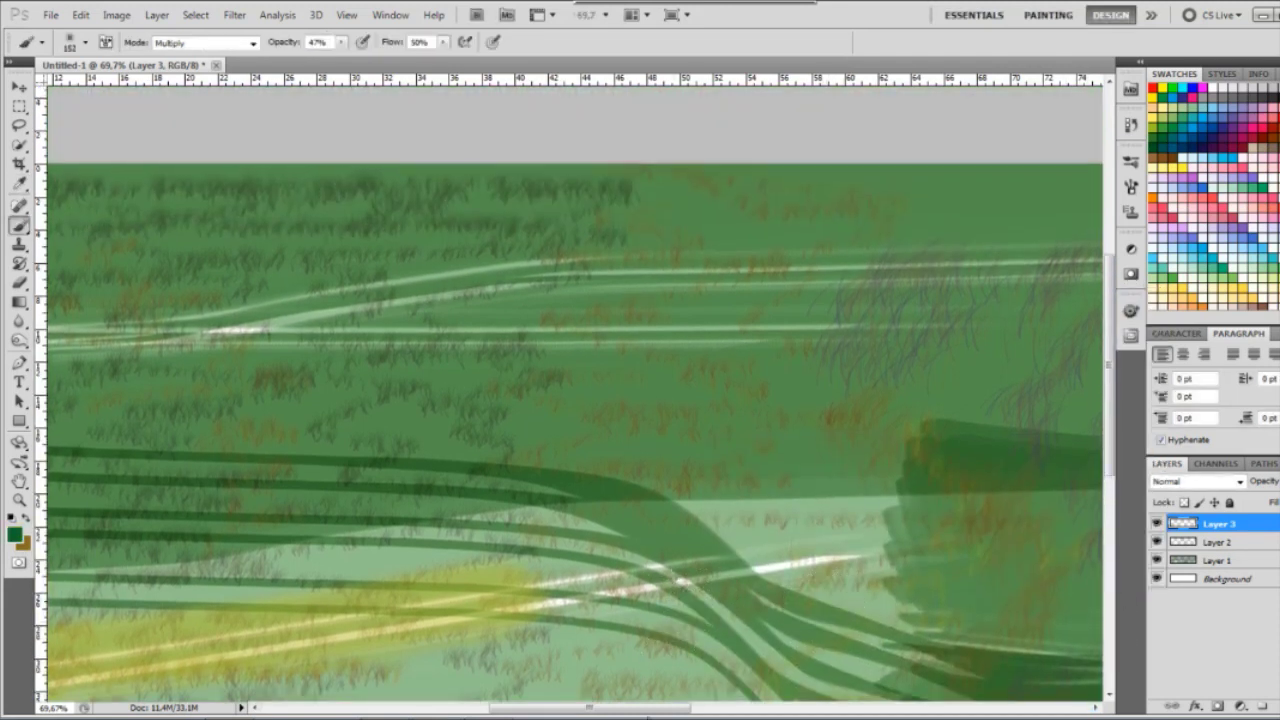
scroll(397, 355, left, 5)
mouse_move(300, 343)
mouse_down()
mouse_move(964, 291)
mouse_move(986, 328)
mouse_move(1010, 292)
mouse_up()
scroll(1100, 708, right, 3)
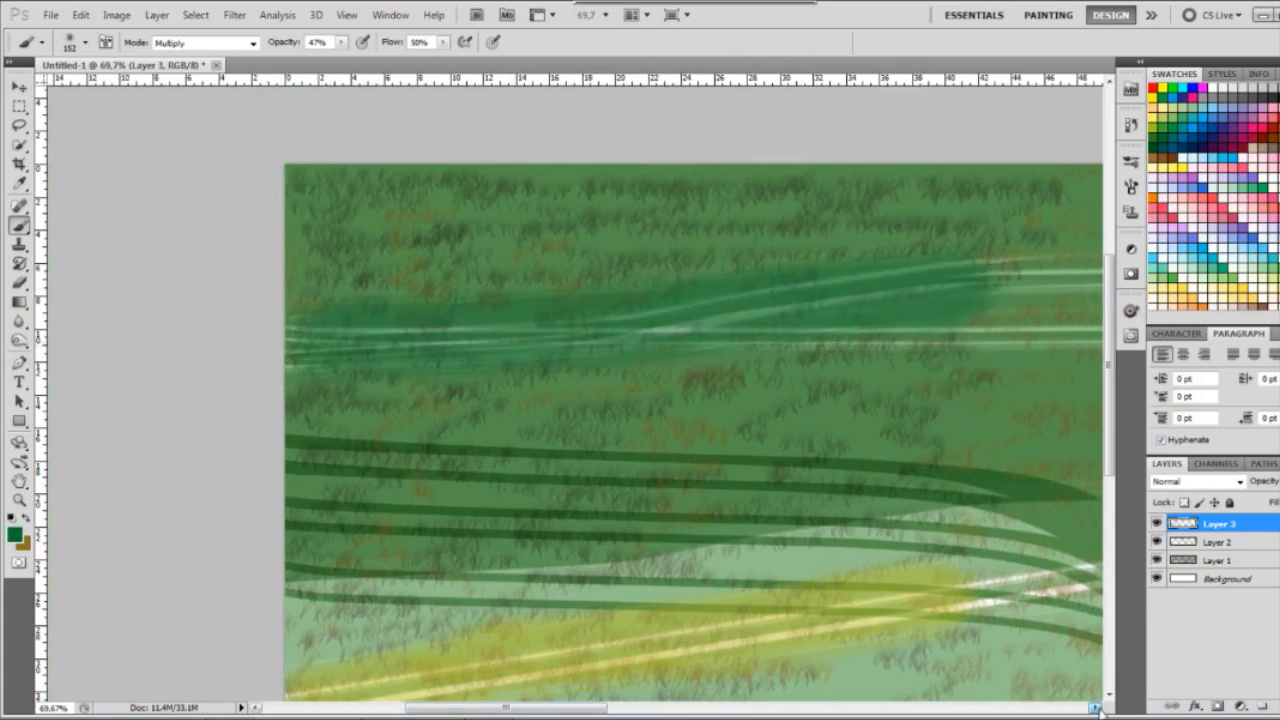
scroll(700, 432, down, 5)
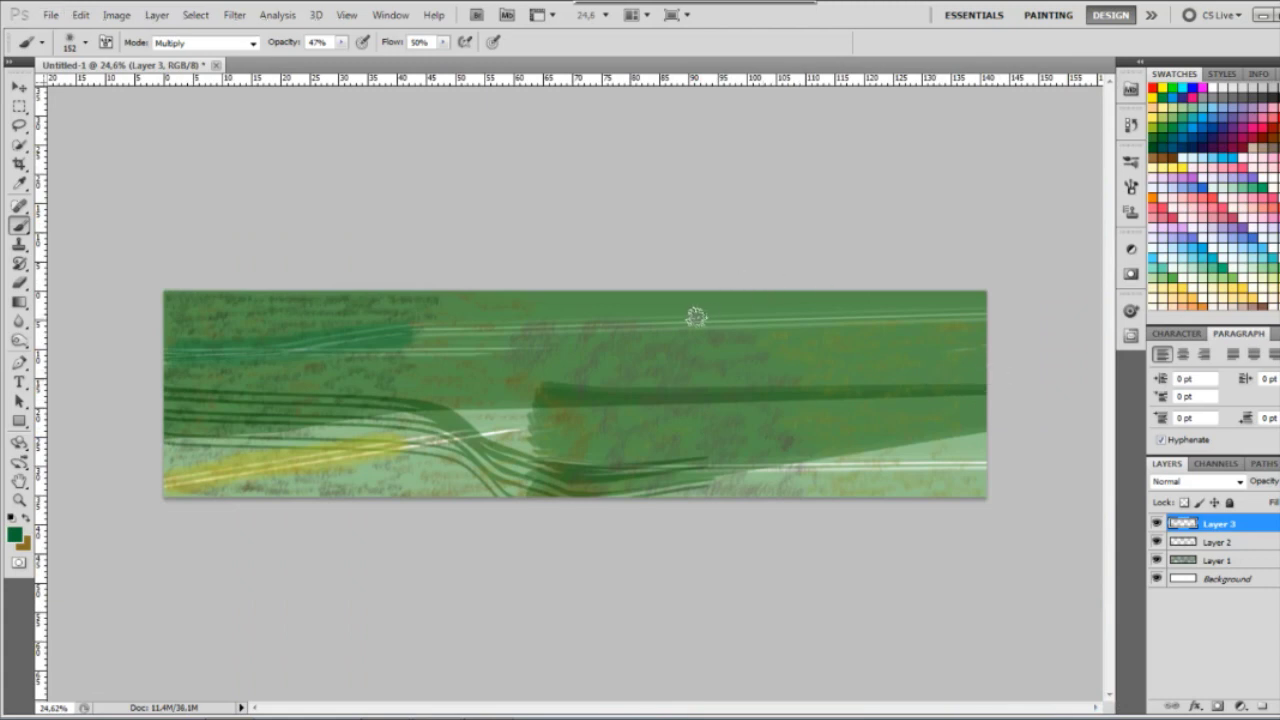
mouse_move(694, 317)
mouse_down()
mouse_move(534, 299)
mouse_move(974, 306)
mouse_up()
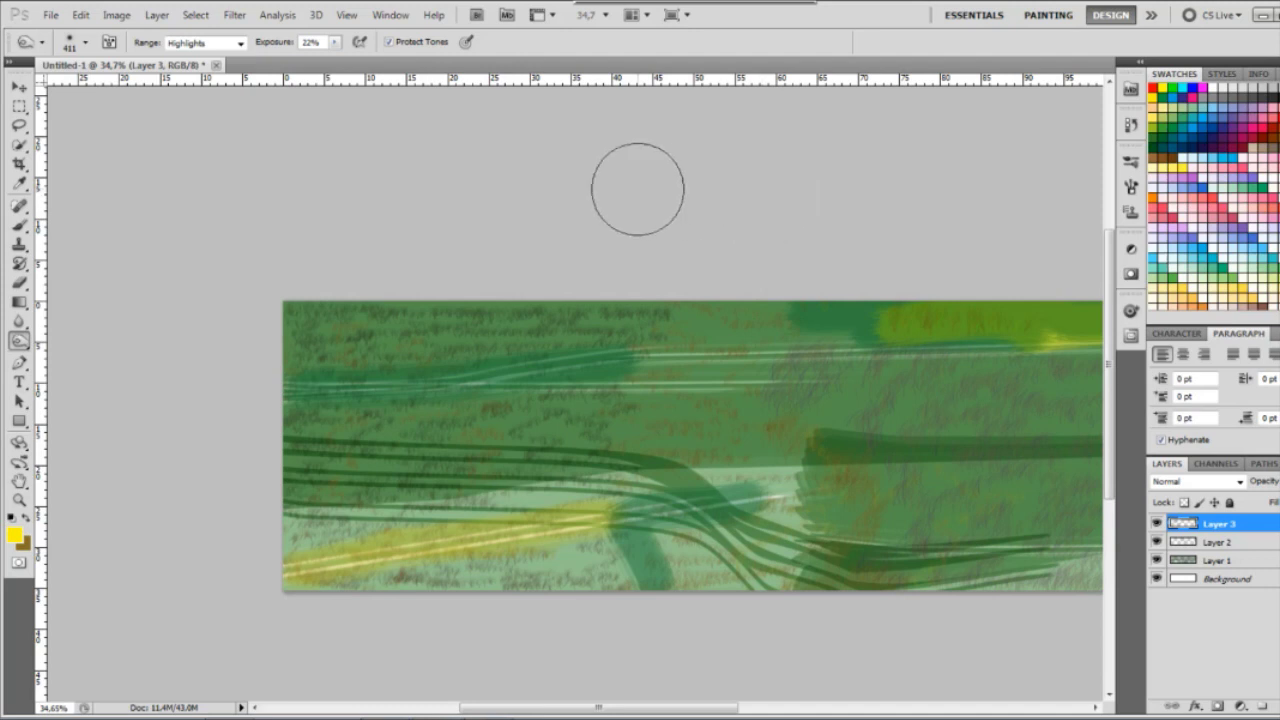
Step: Save the painted background as an image file named B_Ground, choosing its file format
click(22, 88)
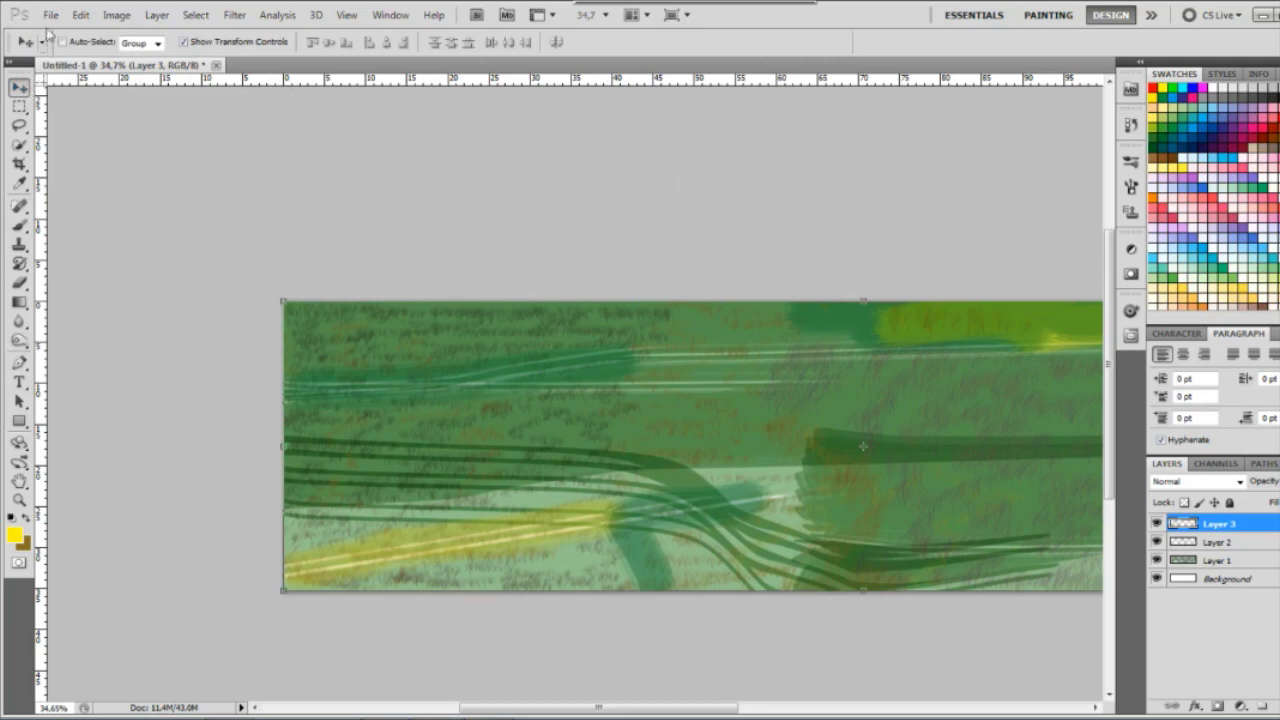
click(50, 15)
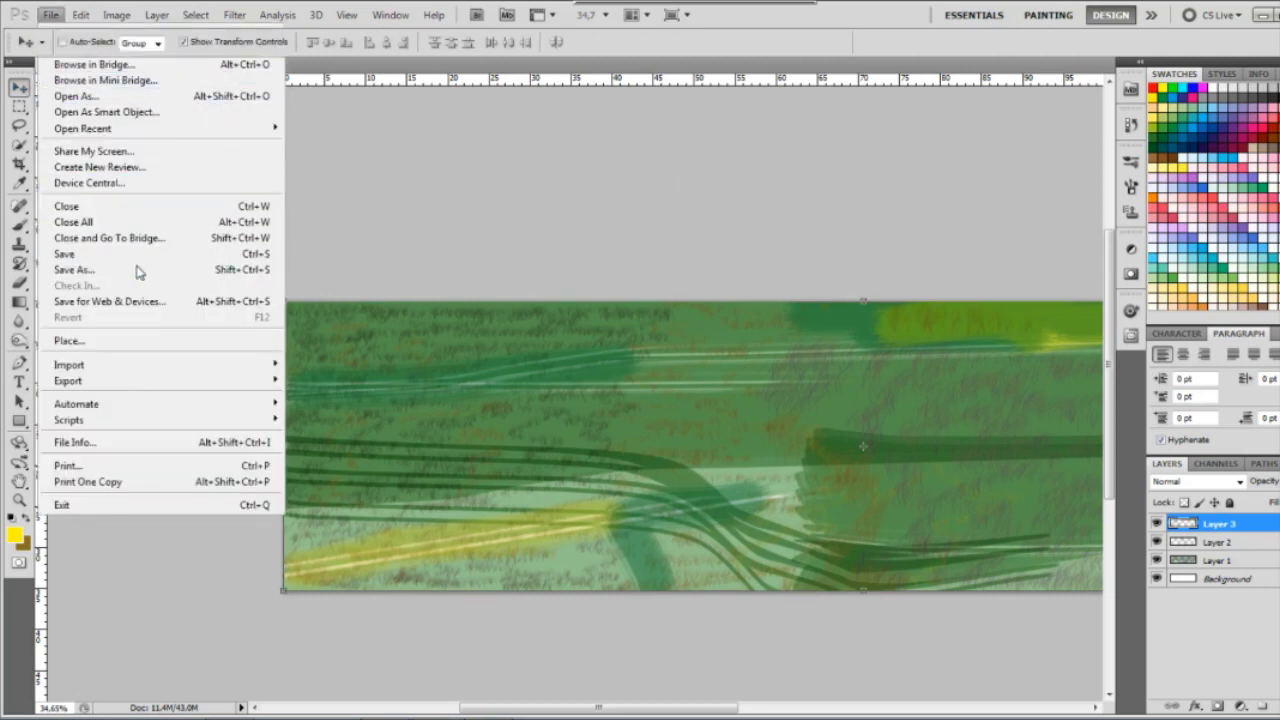
click(66, 270)
click(683, 392)
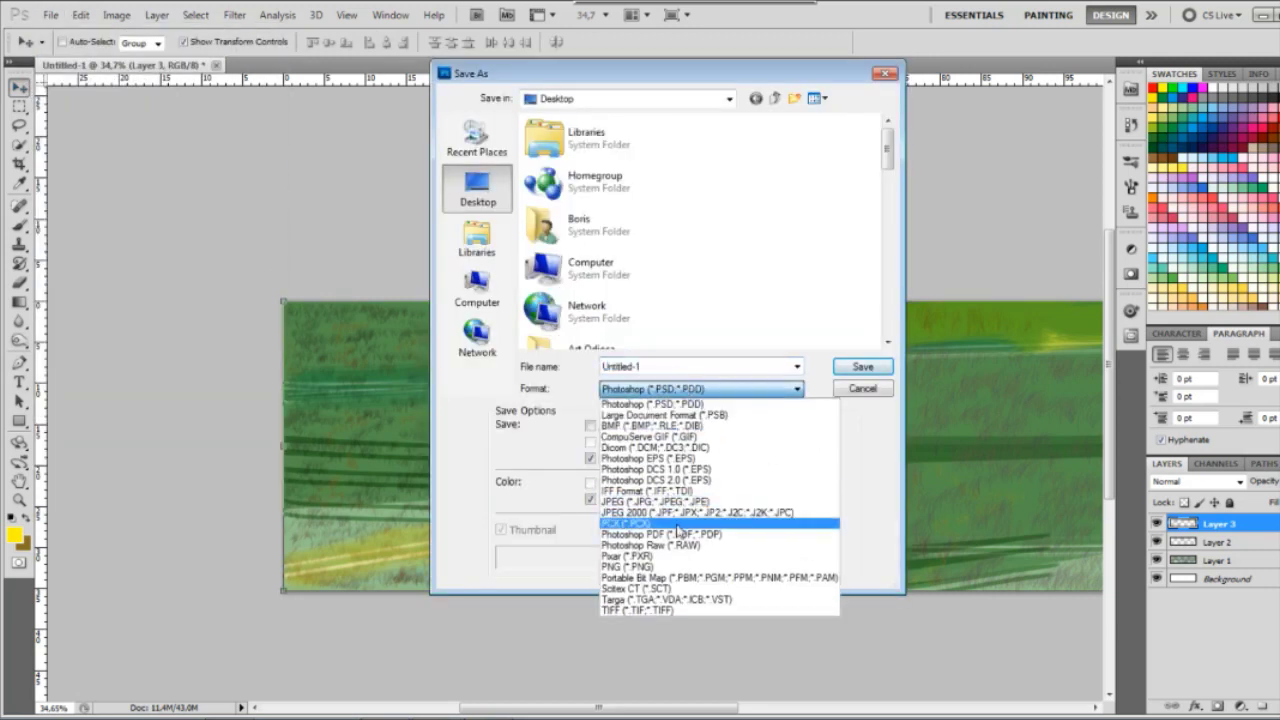
click(680, 515)
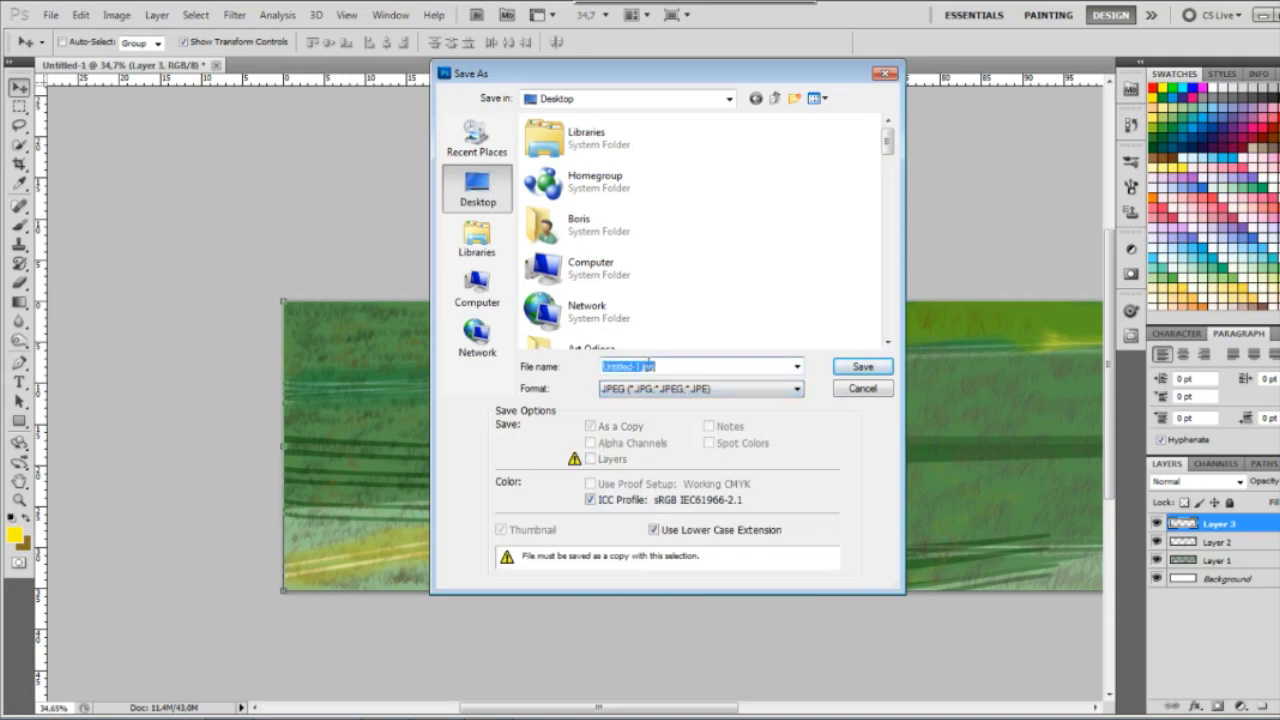
text(B)
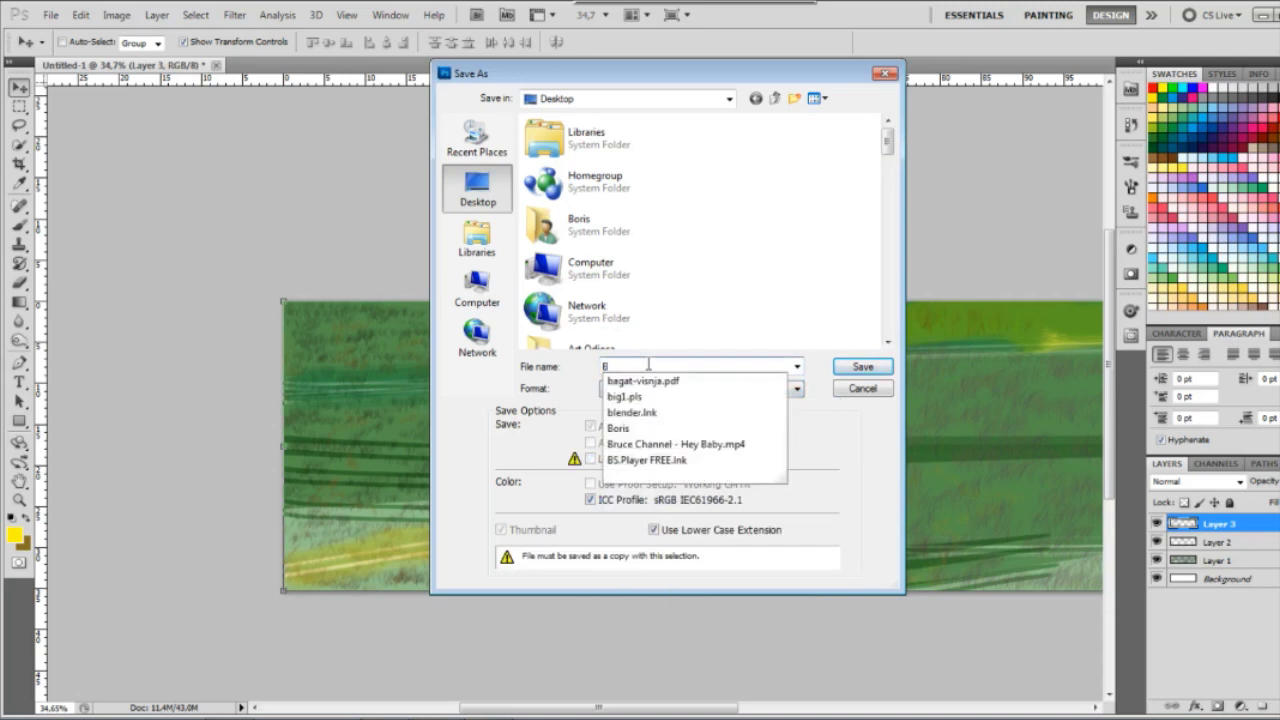
text(_Ground)
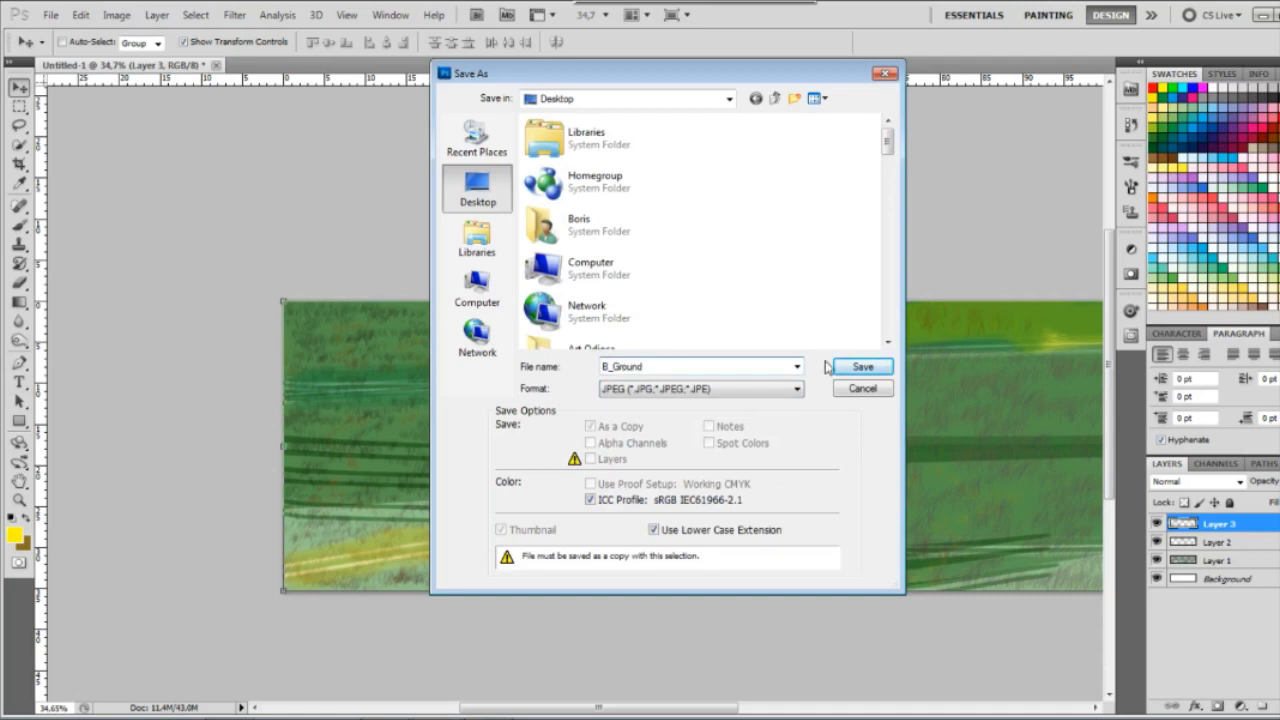
click(797, 389)
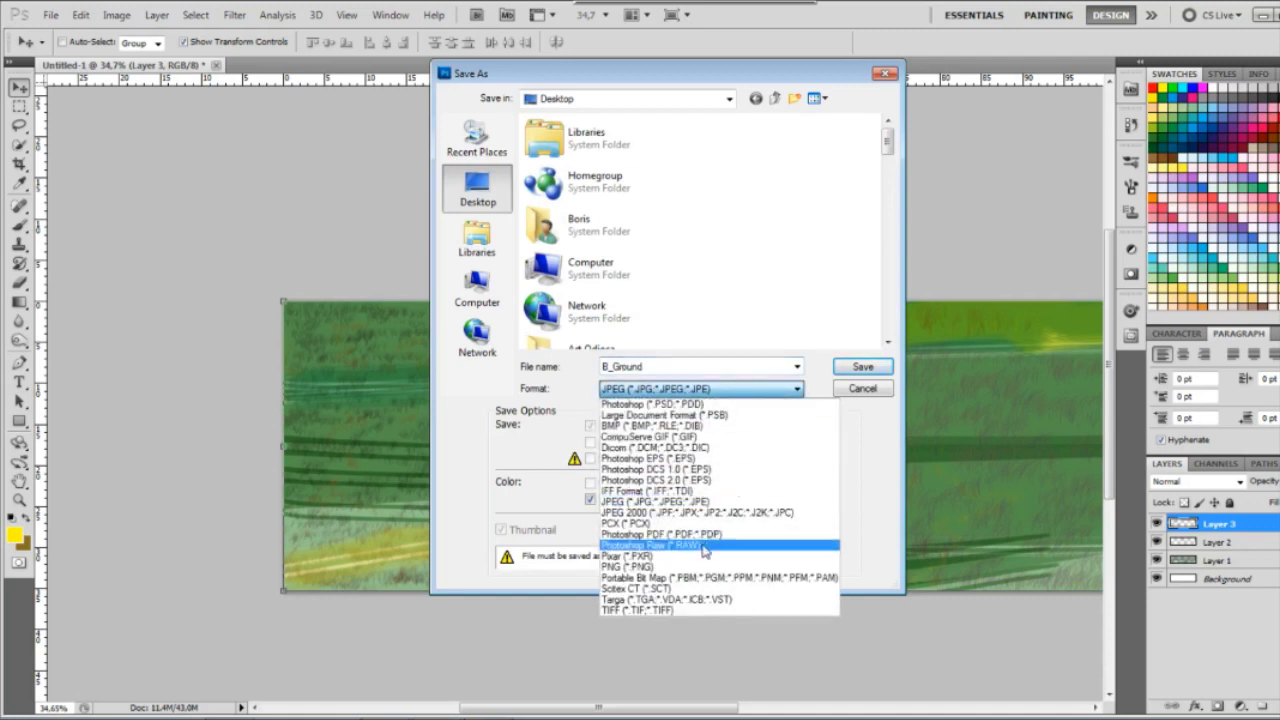
click(720, 558)
click(860, 367)
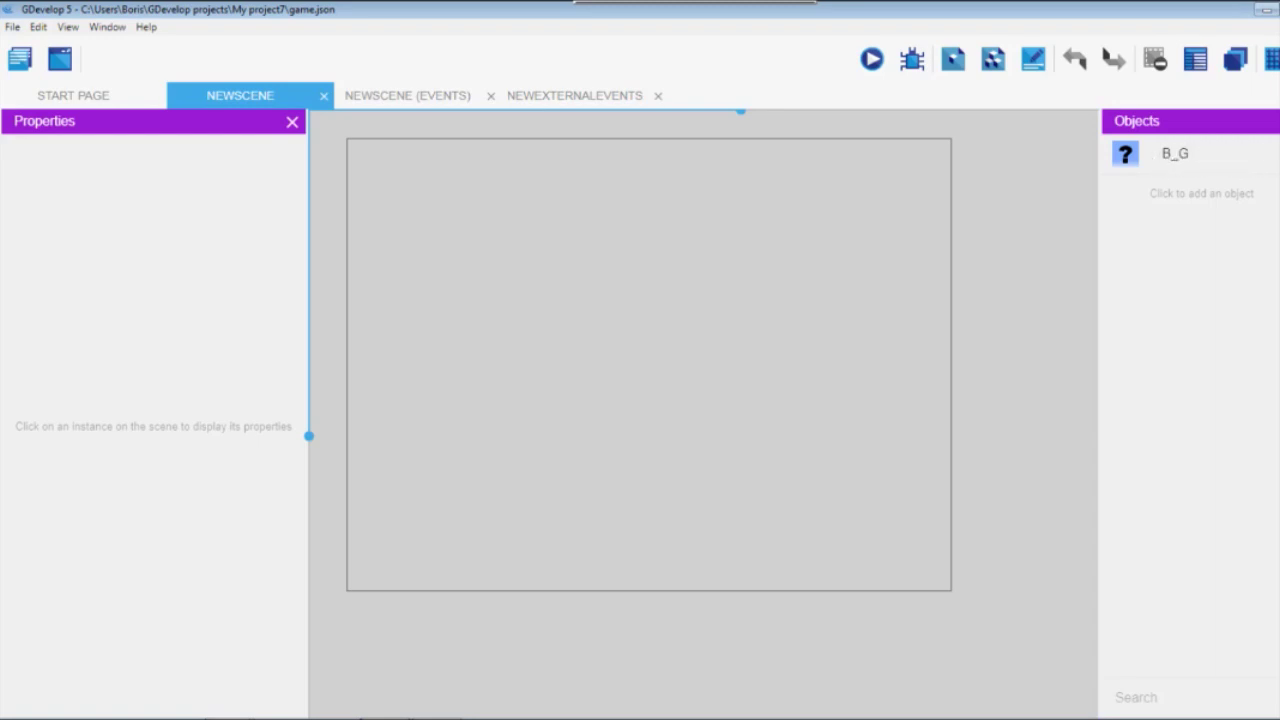
Step: In GDevelop, open the B_G object for editing, add an animation and start adding an image to it
right_click(1199, 178)
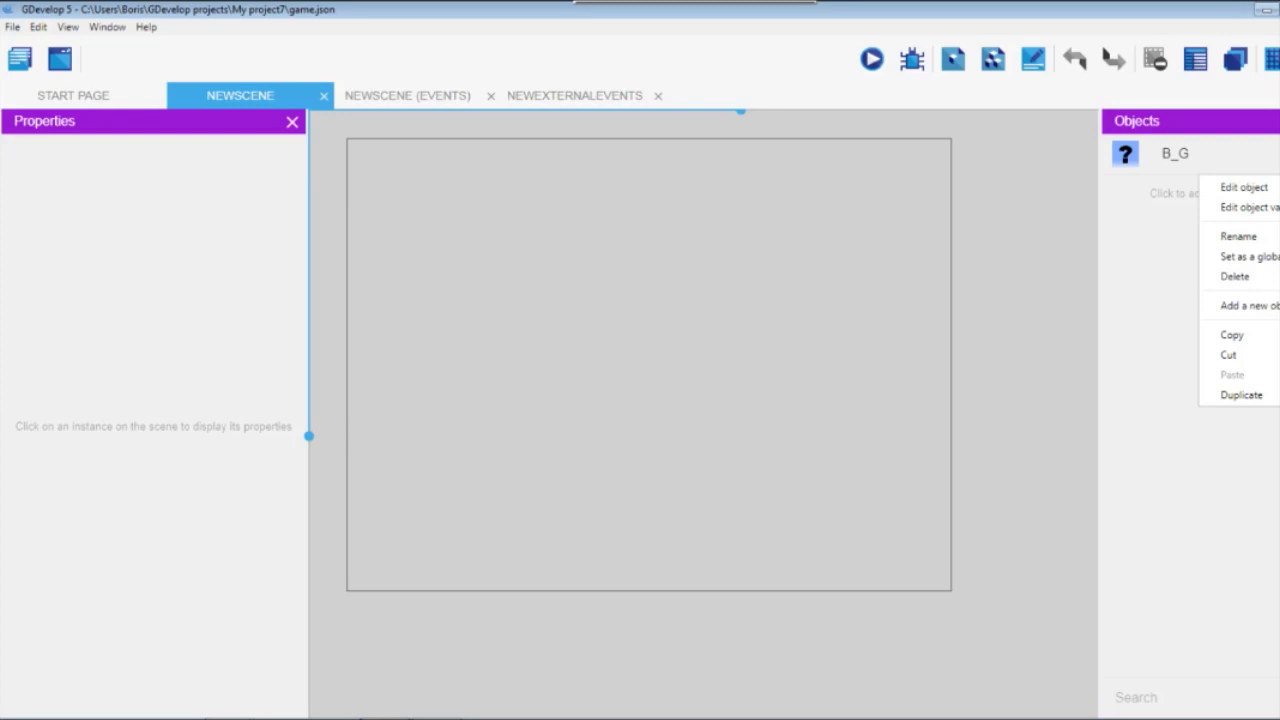
click(1245, 188)
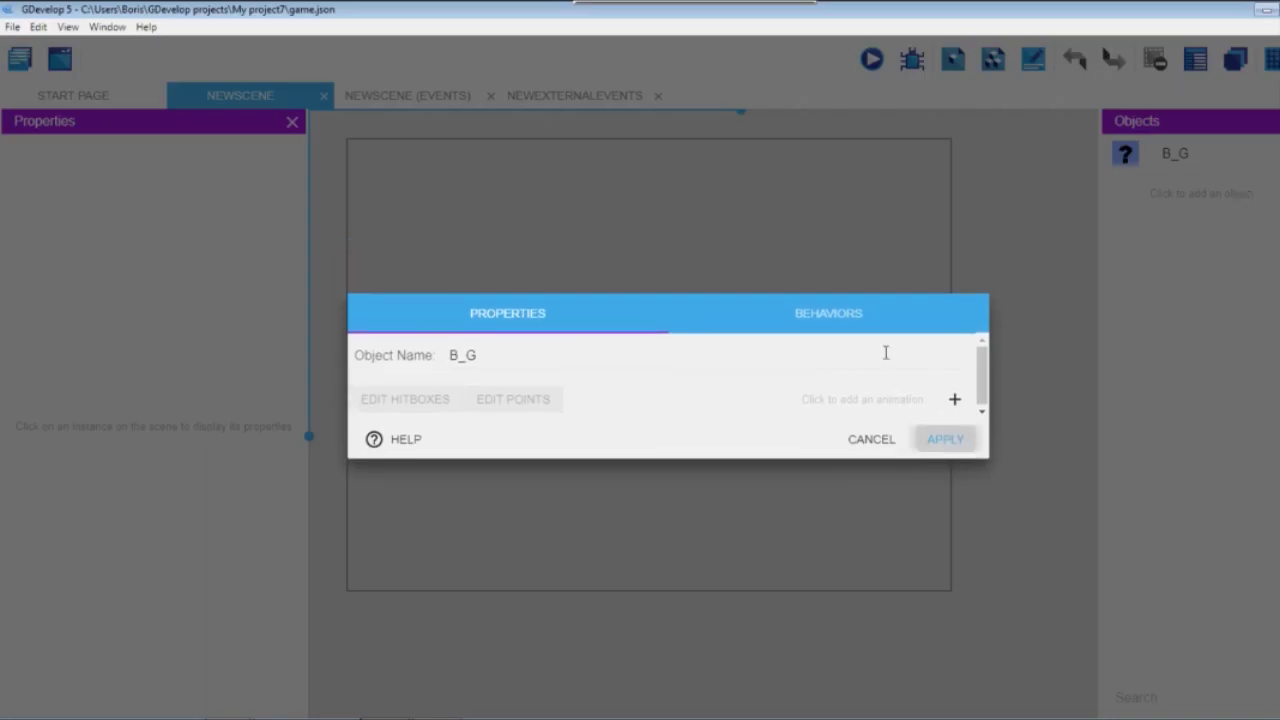
click(955, 400)
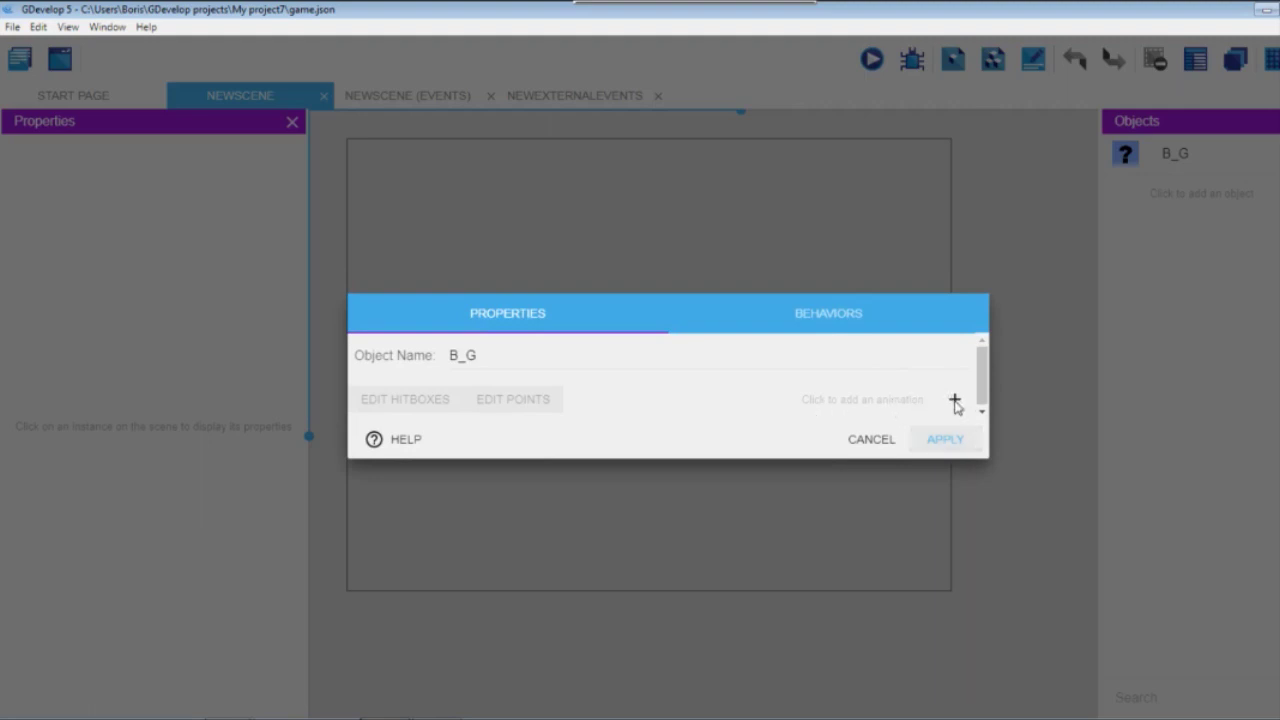
click(390, 413)
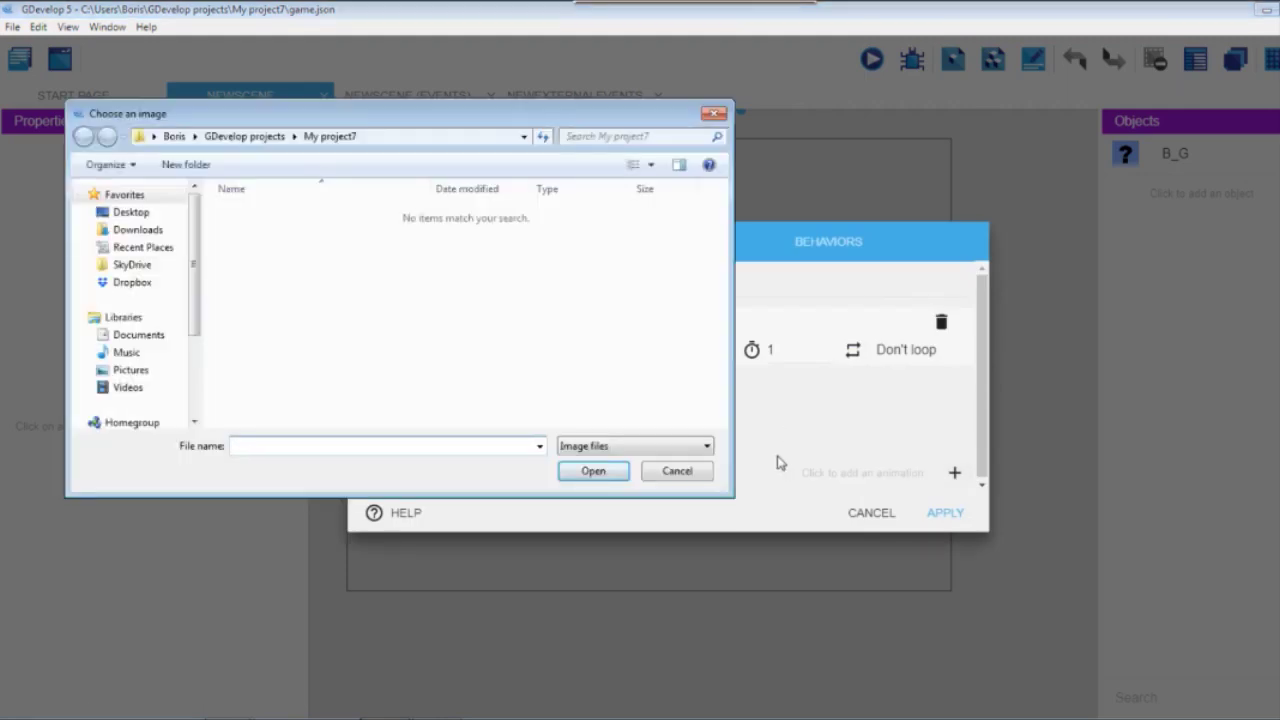
Step: Load the B_Ground image from the desktop folder Kanal/Game/B-ground into the animation and apply the object changes
click(130, 212)
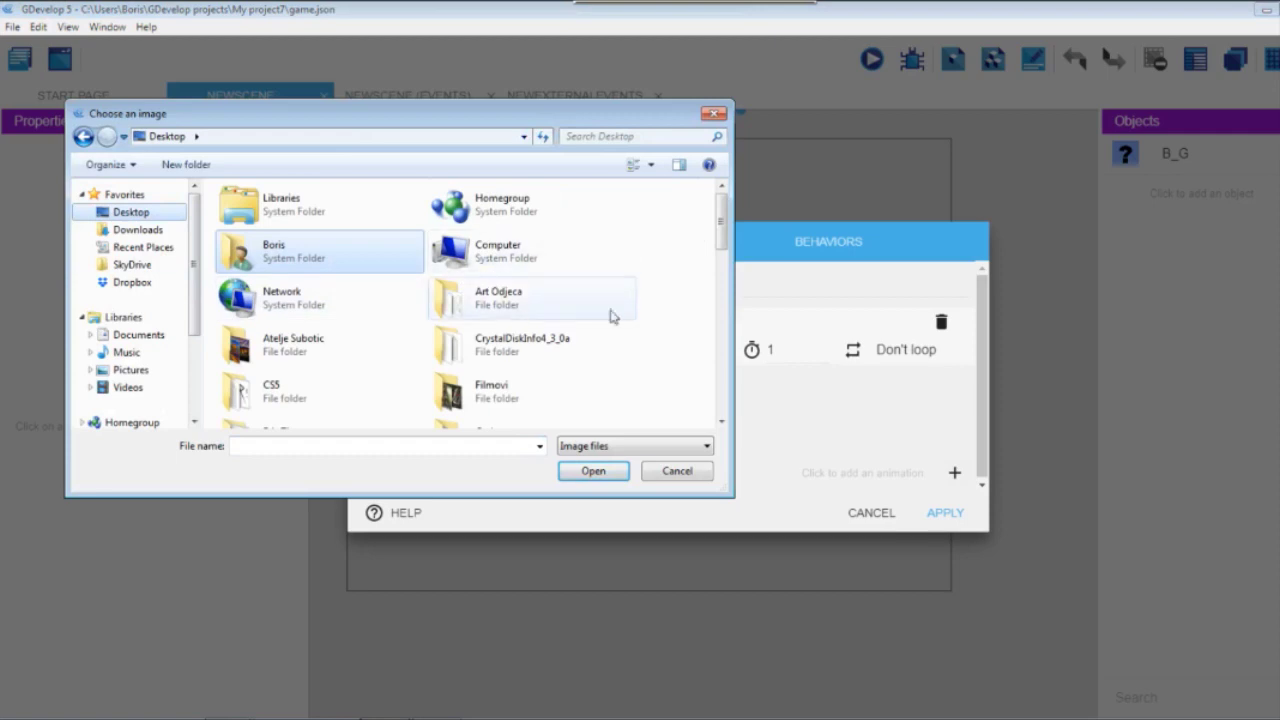
drag(721, 240, 718, 277)
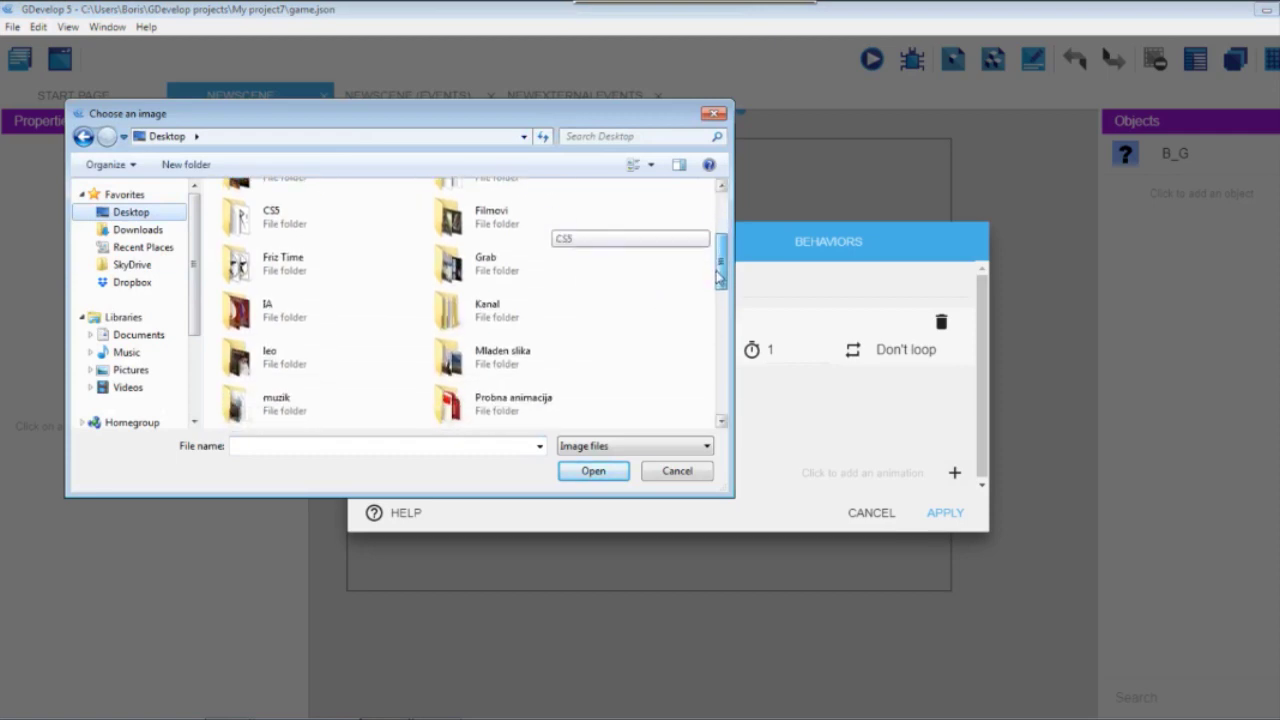
double_click(531, 314)
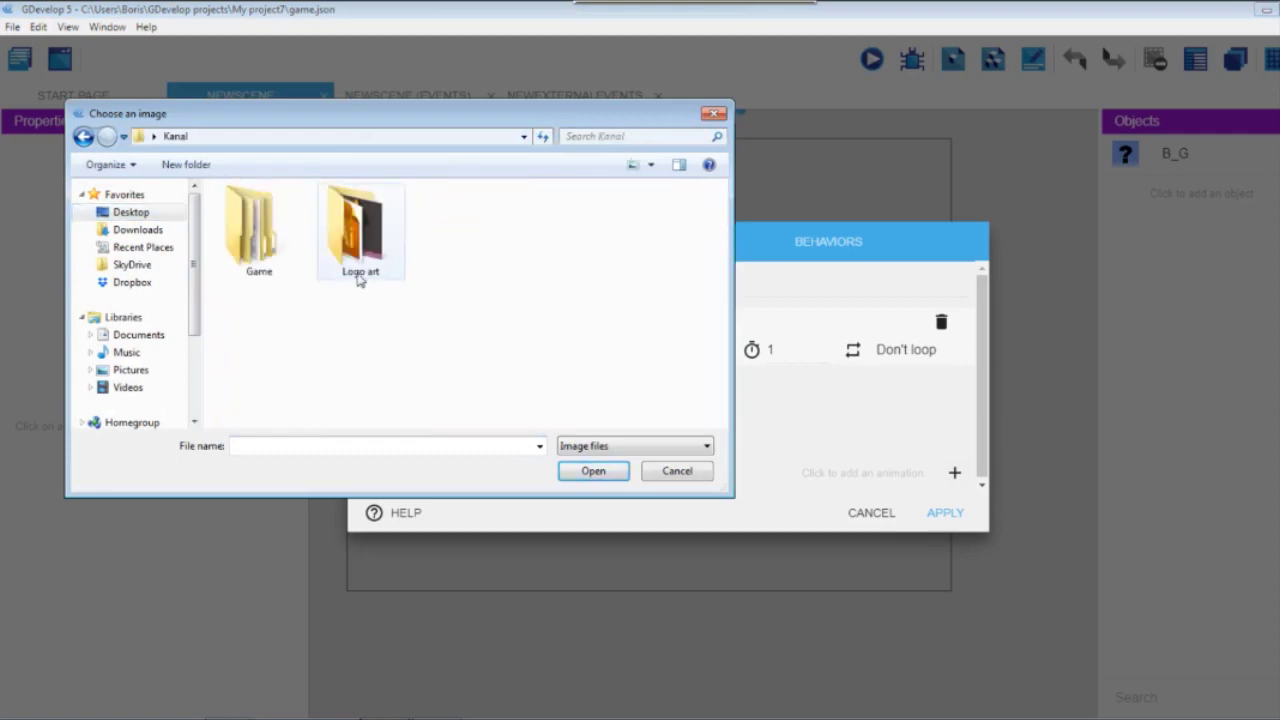
double_click(258, 235)
double_click(258, 216)
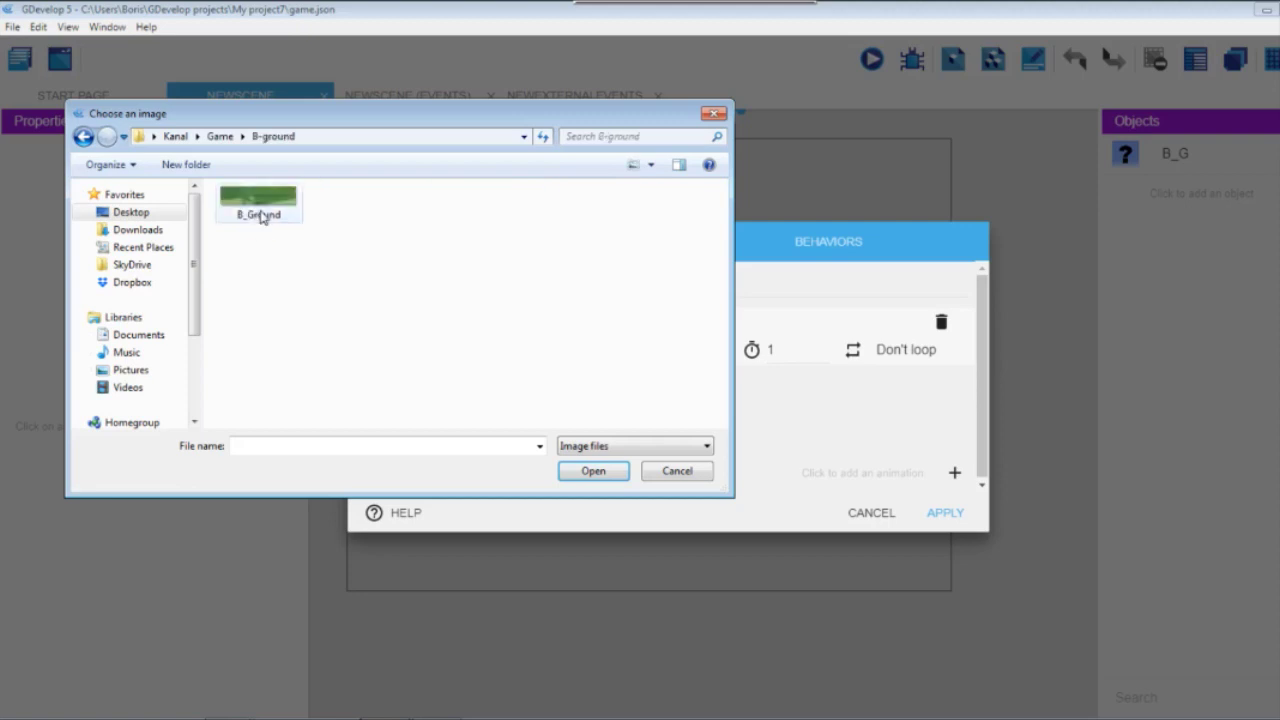
click(264, 215)
click(593, 472)
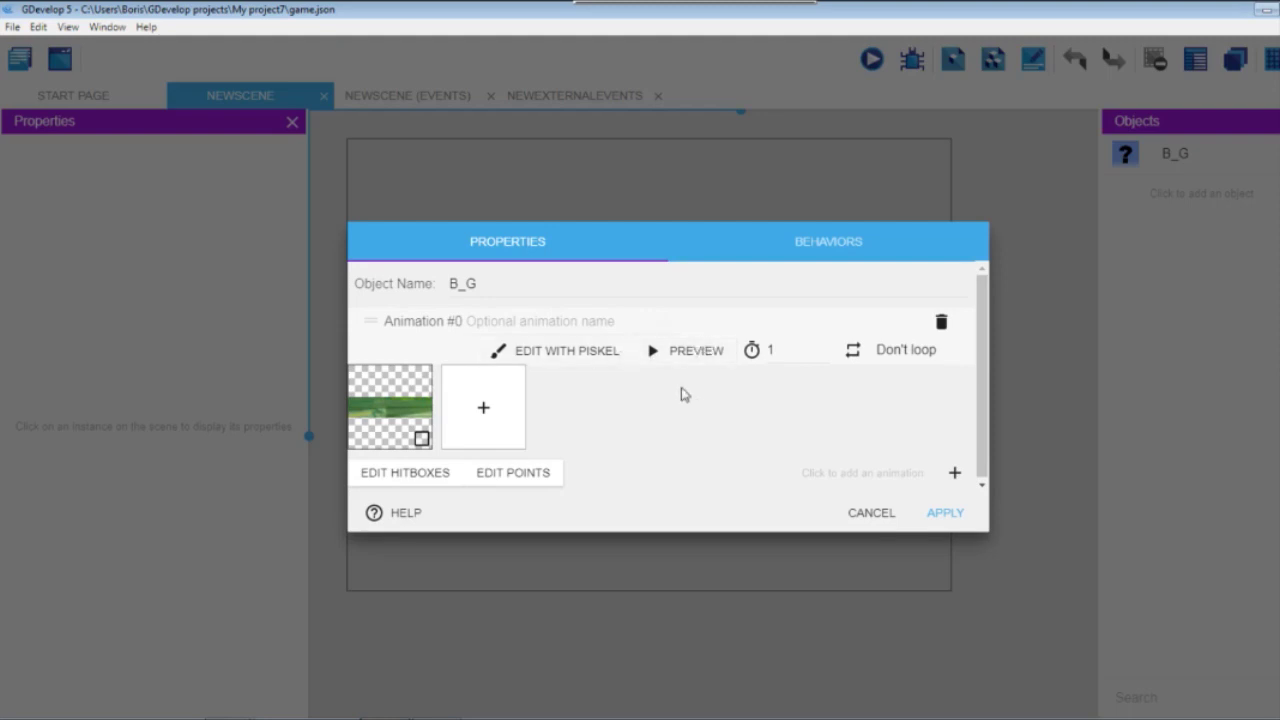
click(944, 514)
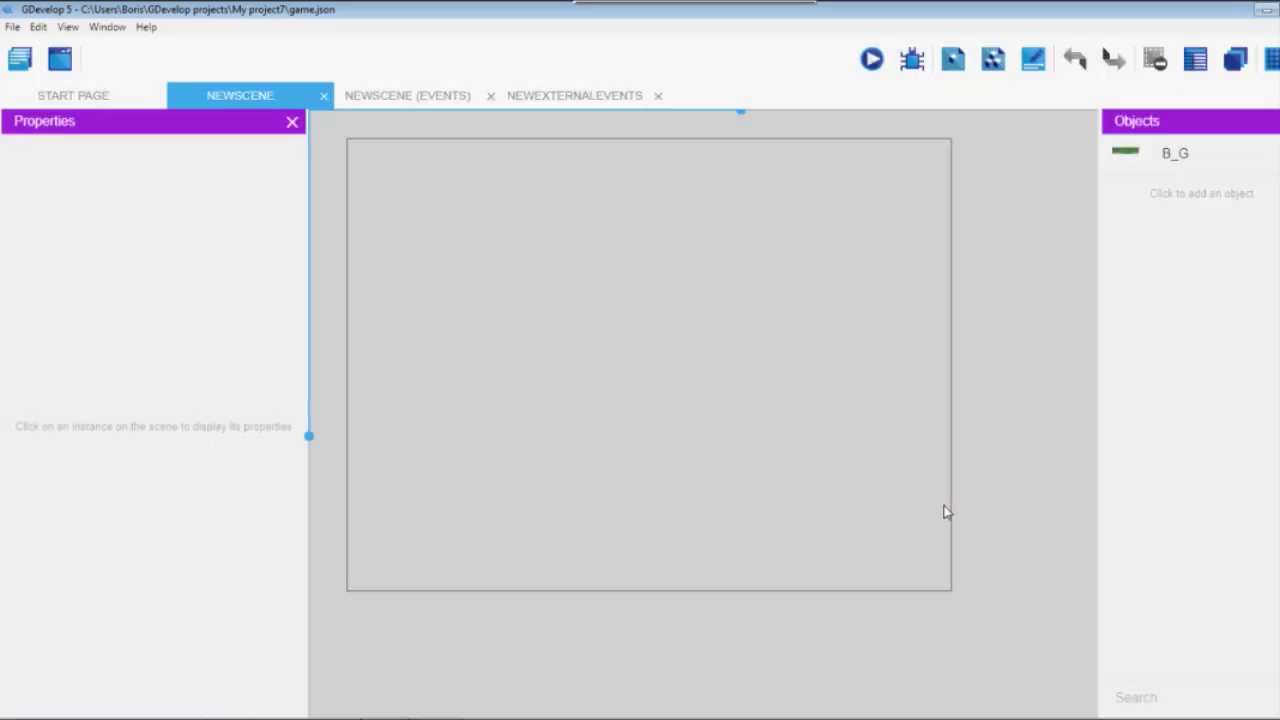